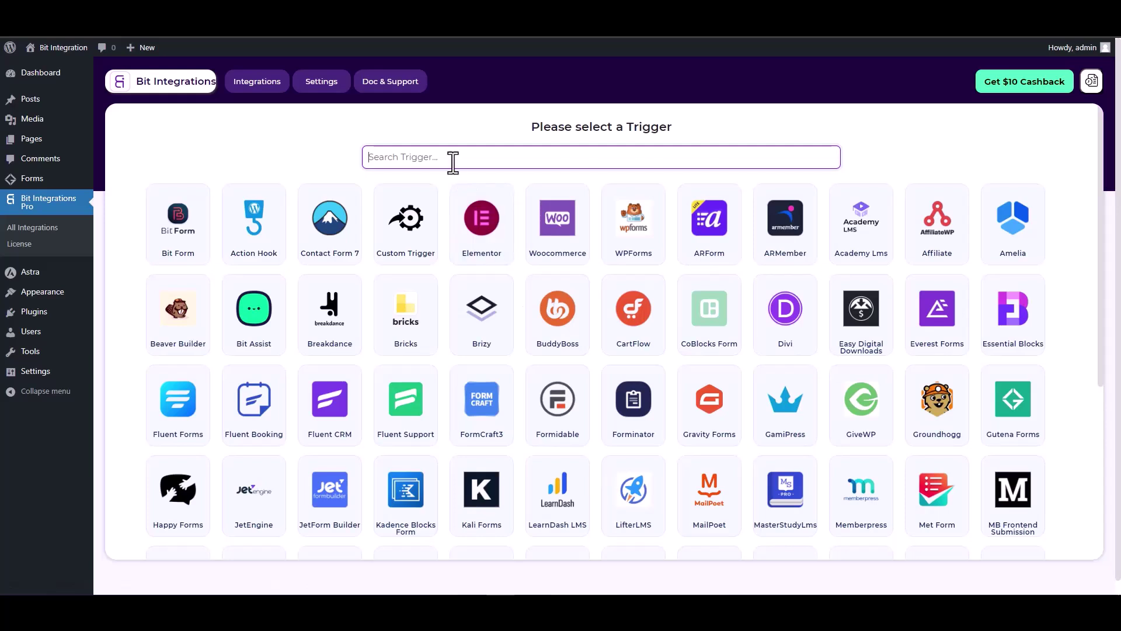
- Search triggers for 'gut', pick Gutena Forms, and start fetching its submission data
text(gun)
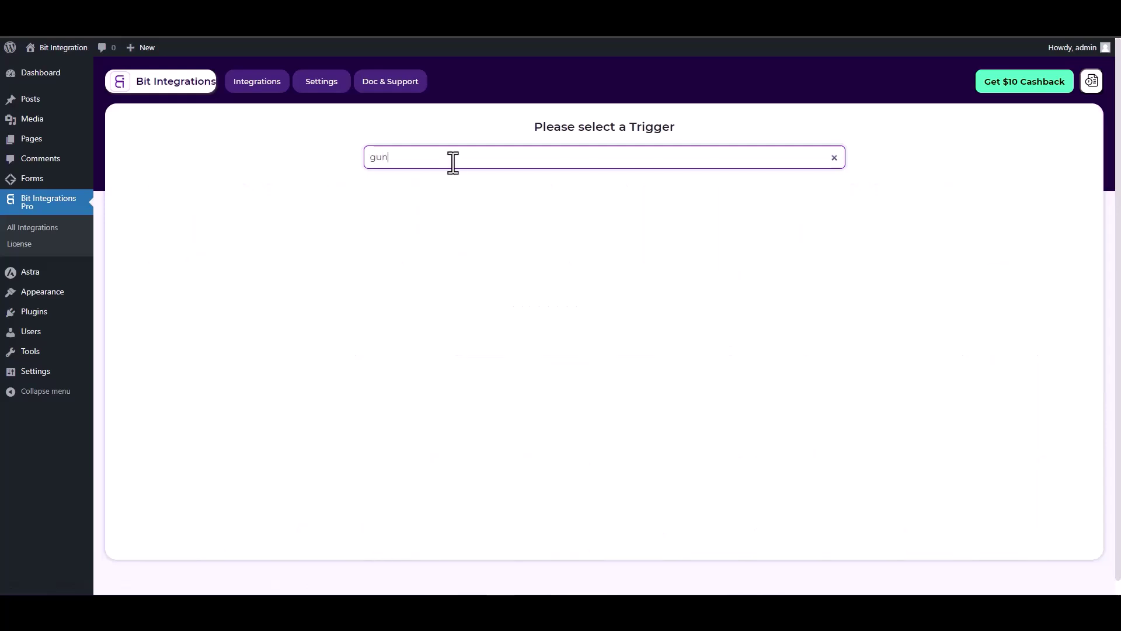
key(BackSpace)
text(t)
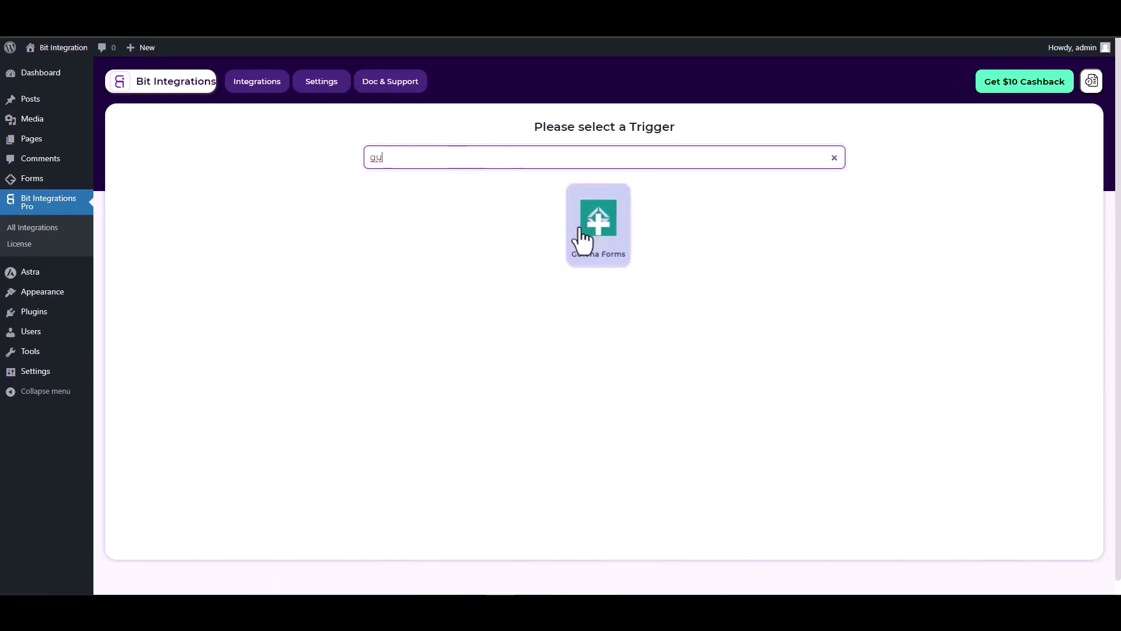
click(585, 238)
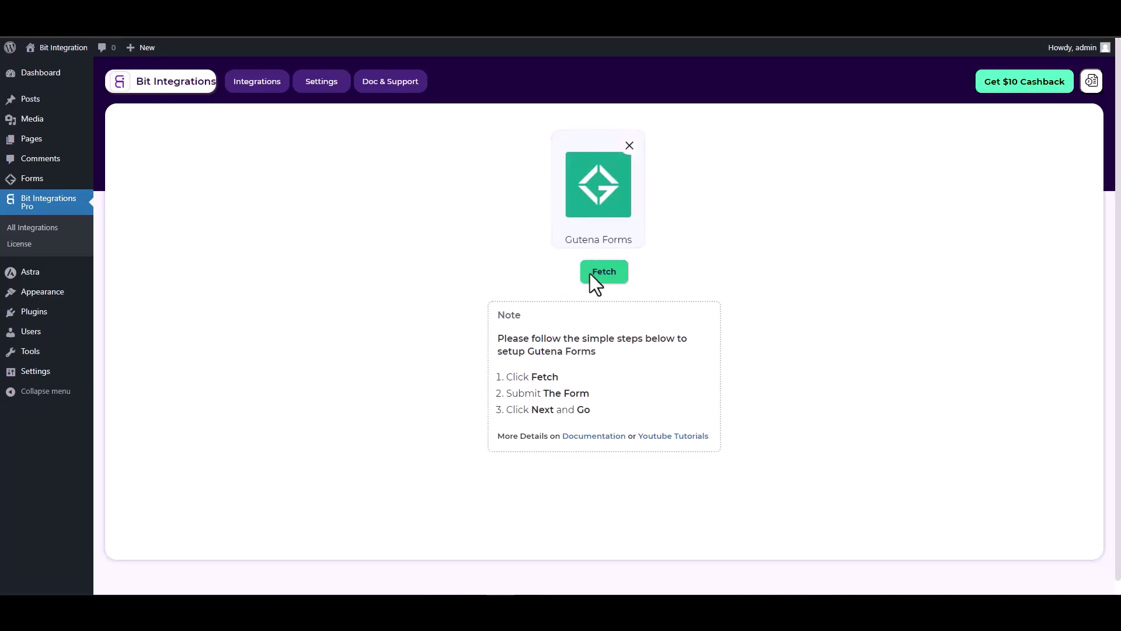
click(607, 274)
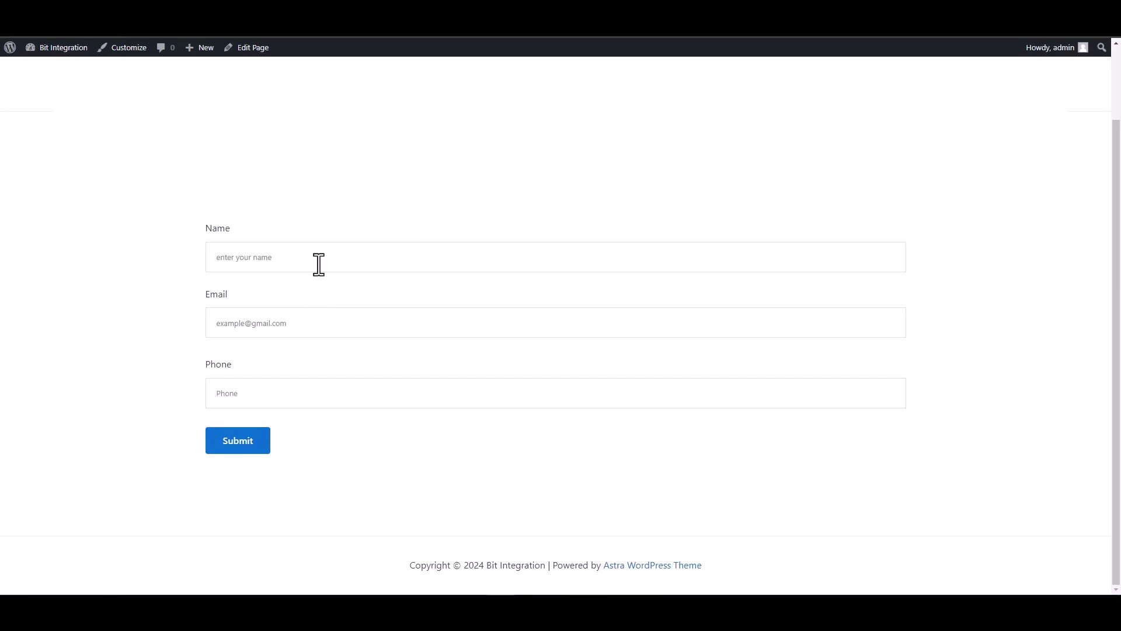
click(319, 264)
text(test)
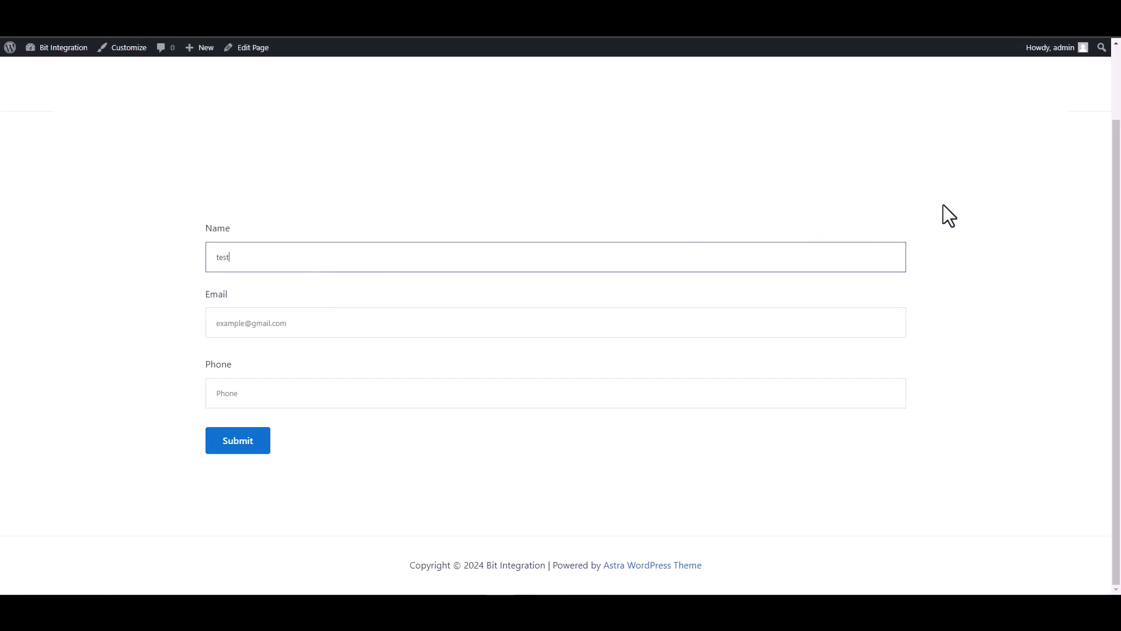
click(888, 323)
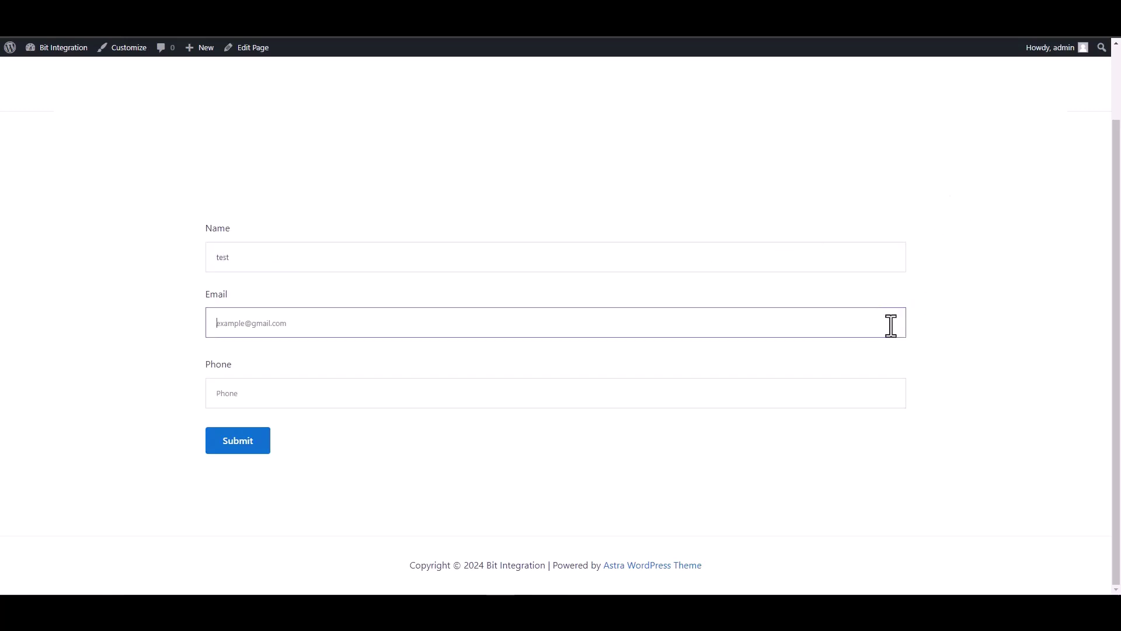
text(test)
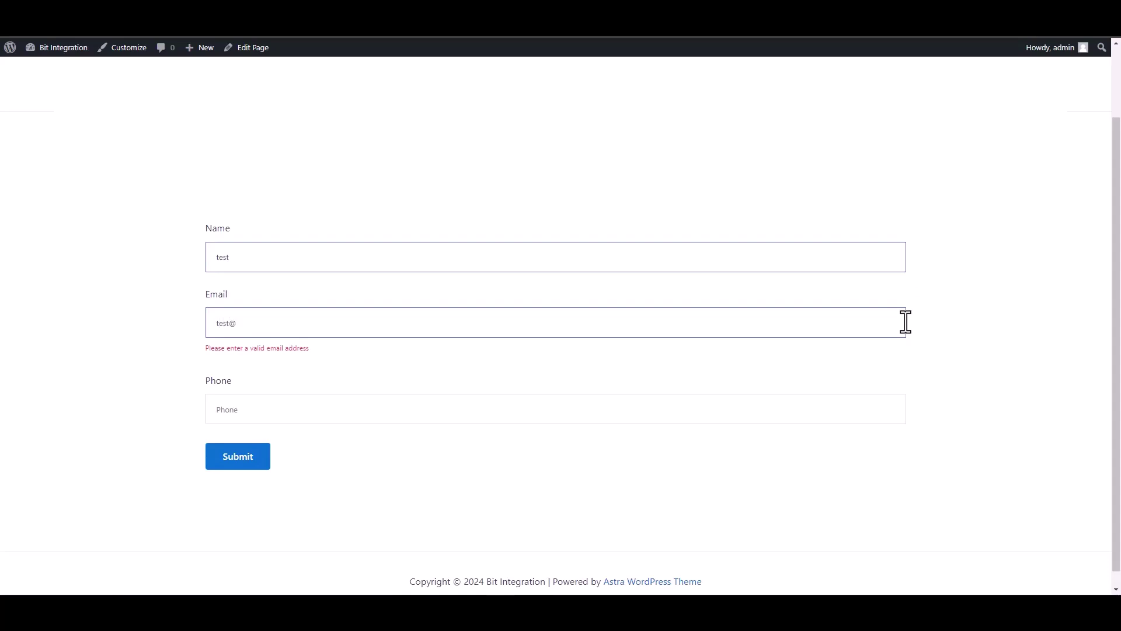
text(@test.com)
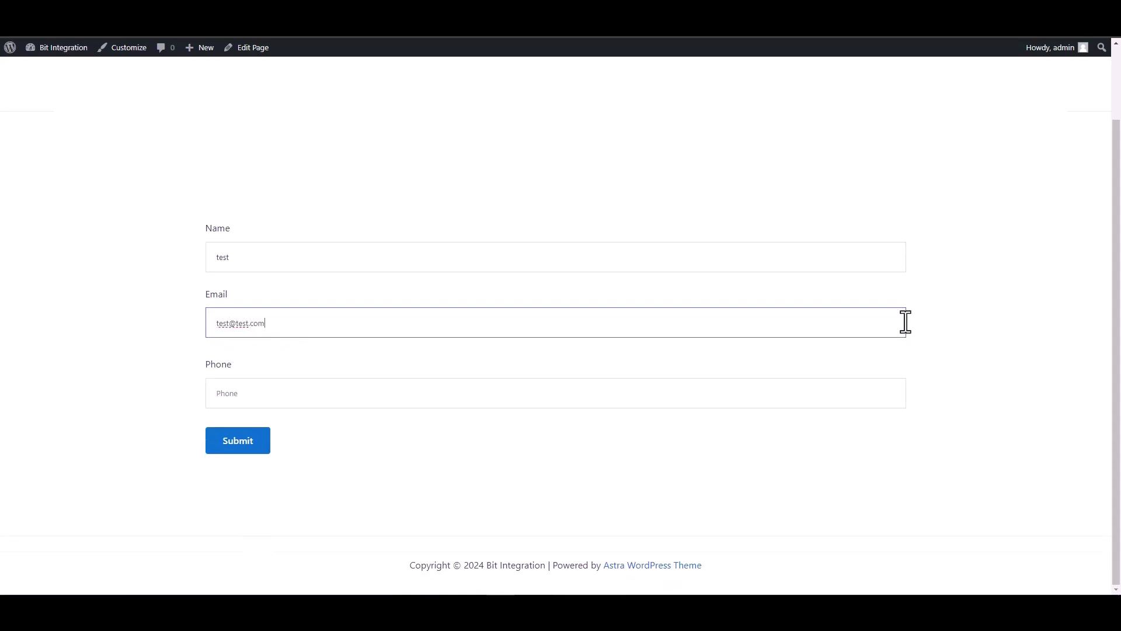
click(852, 396)
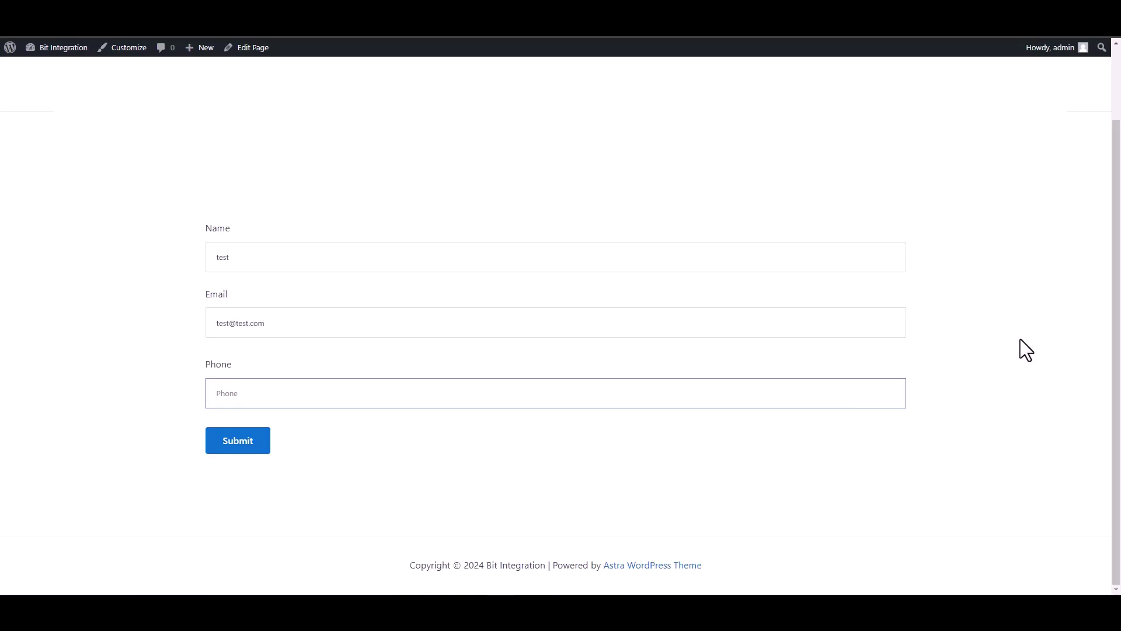
text(134)
key(BackSpace)
key(BackSpace)
key(BackSpace)
text(12)
click(233, 445)
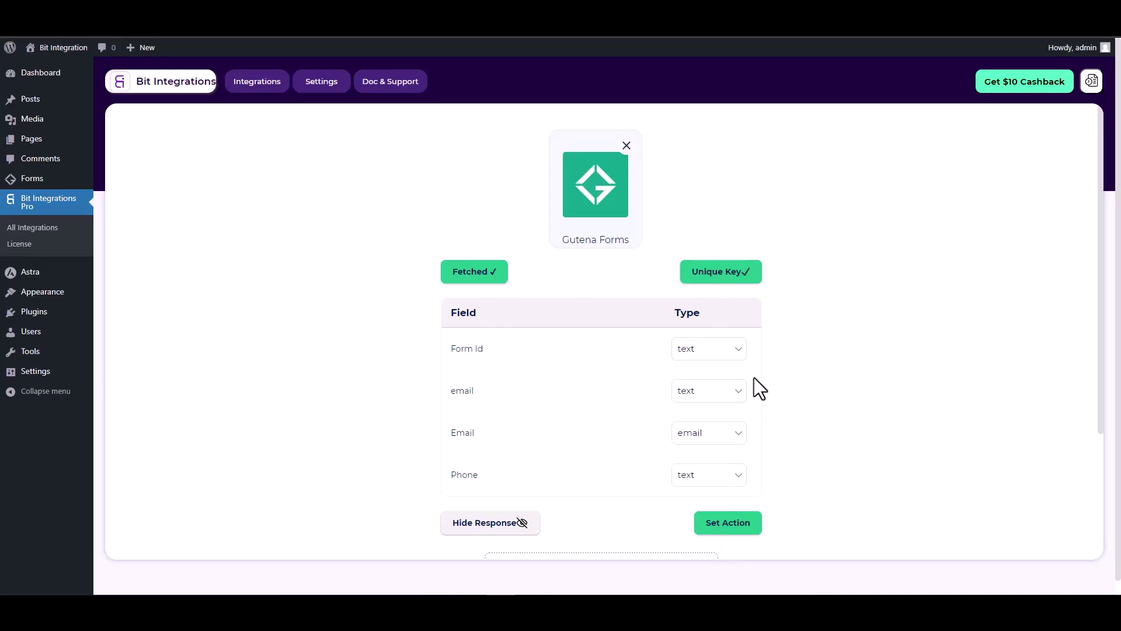
- Set Google Sheet as the action, found by searching 'google s', and note the Client ID hint
scroll(755, 377, down, 1)
click(727, 467)
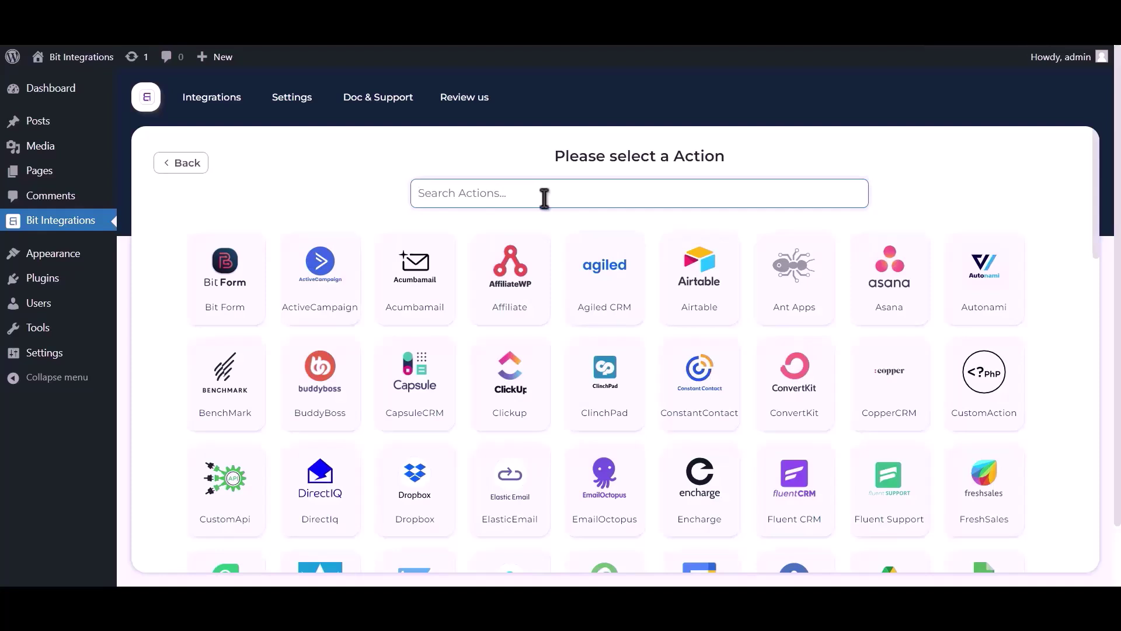
text(go)
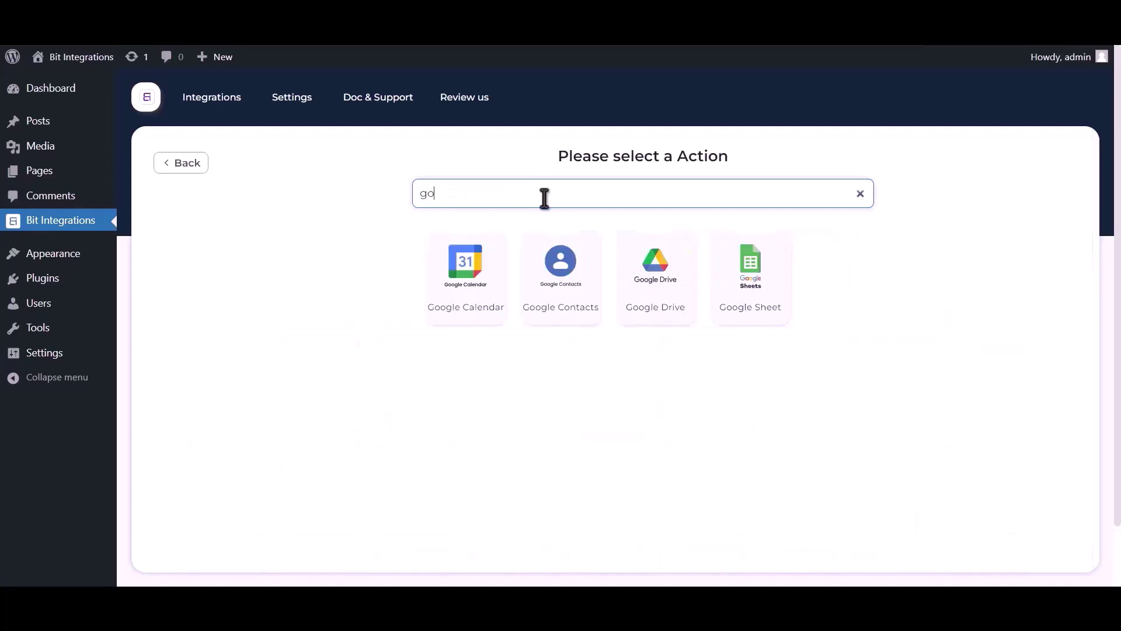
text(ogle sheet)
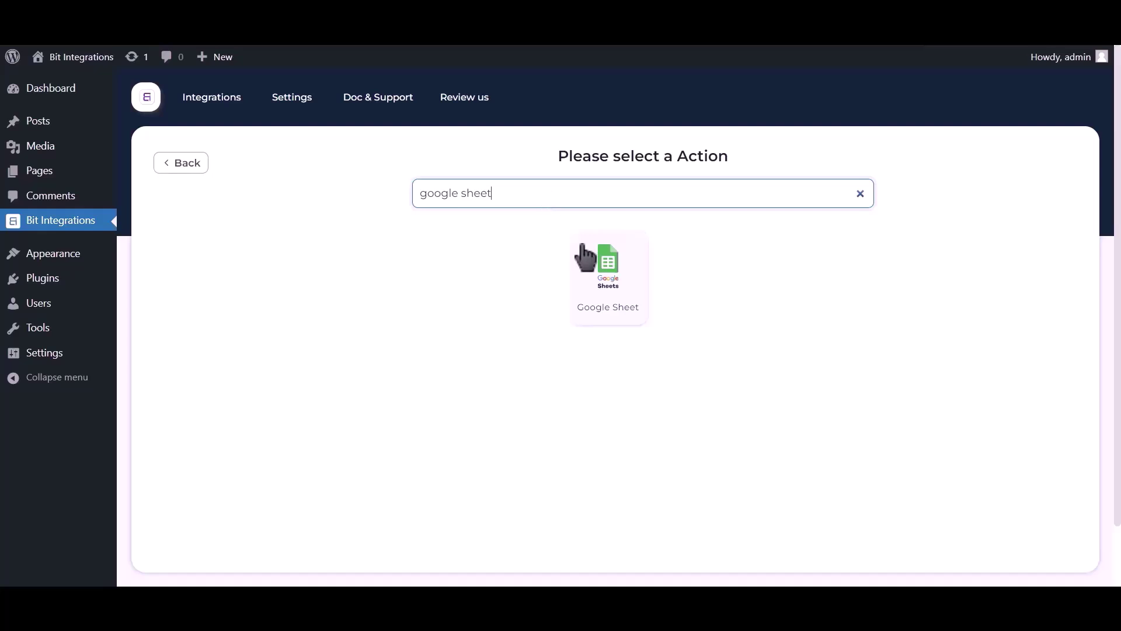
click(607, 279)
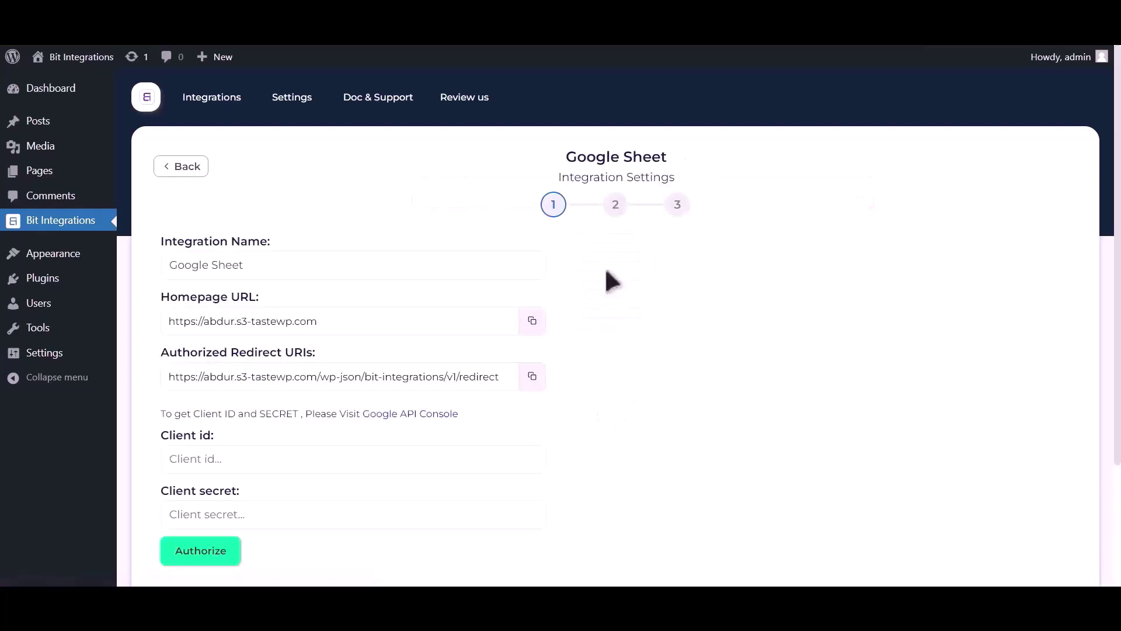
drag(162, 413, 362, 414)
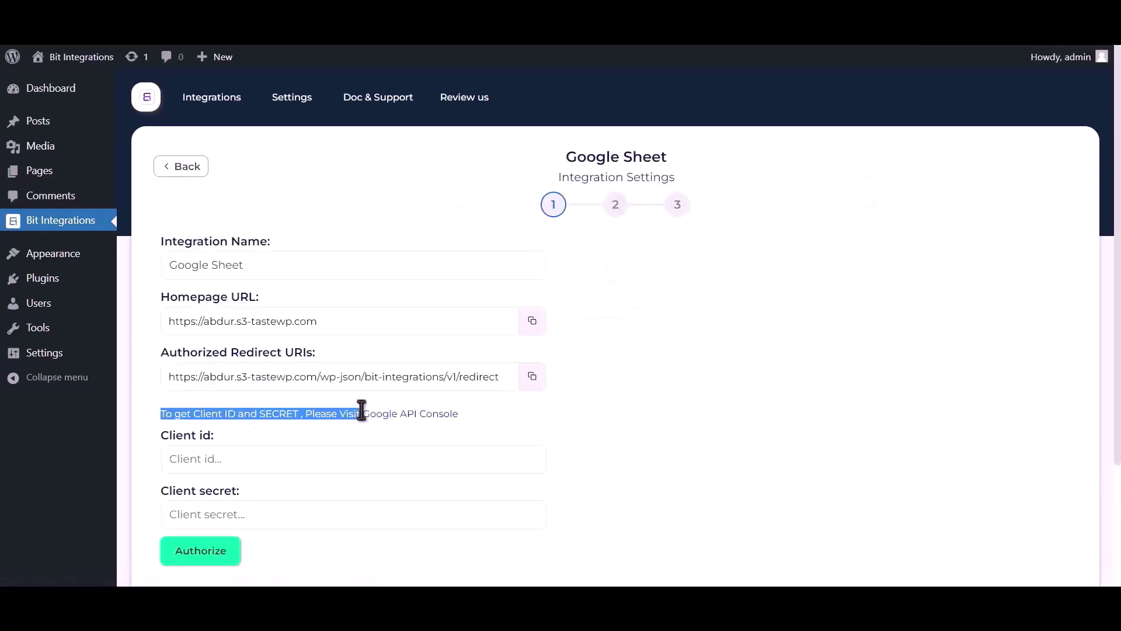
- From the Google API Console, find and enable the Google Drive API
click(390, 412)
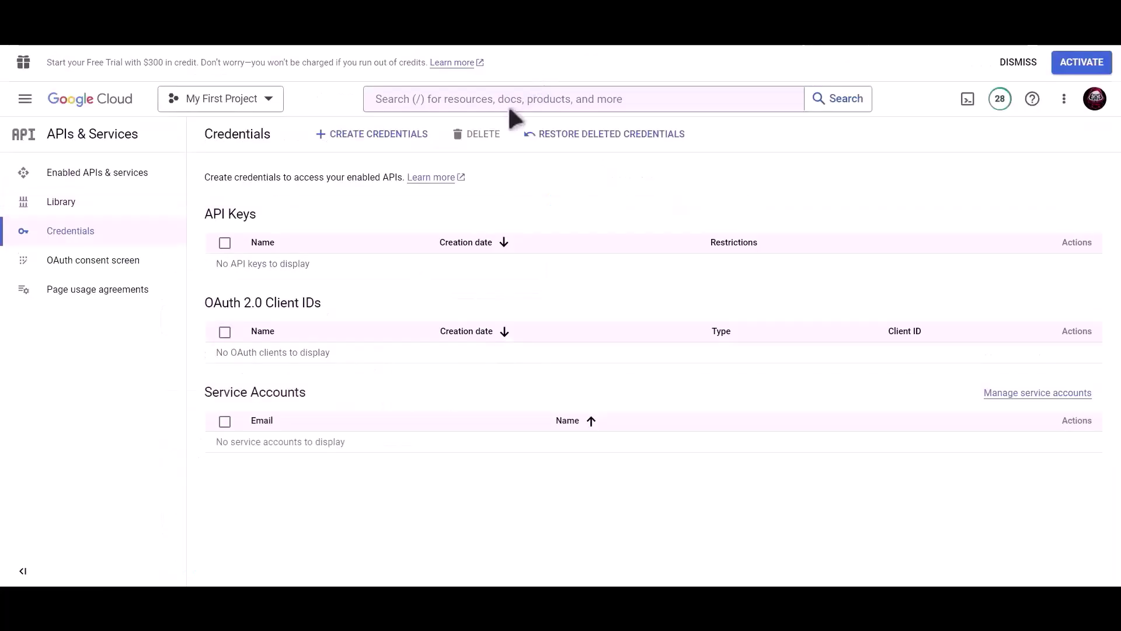
click(512, 103)
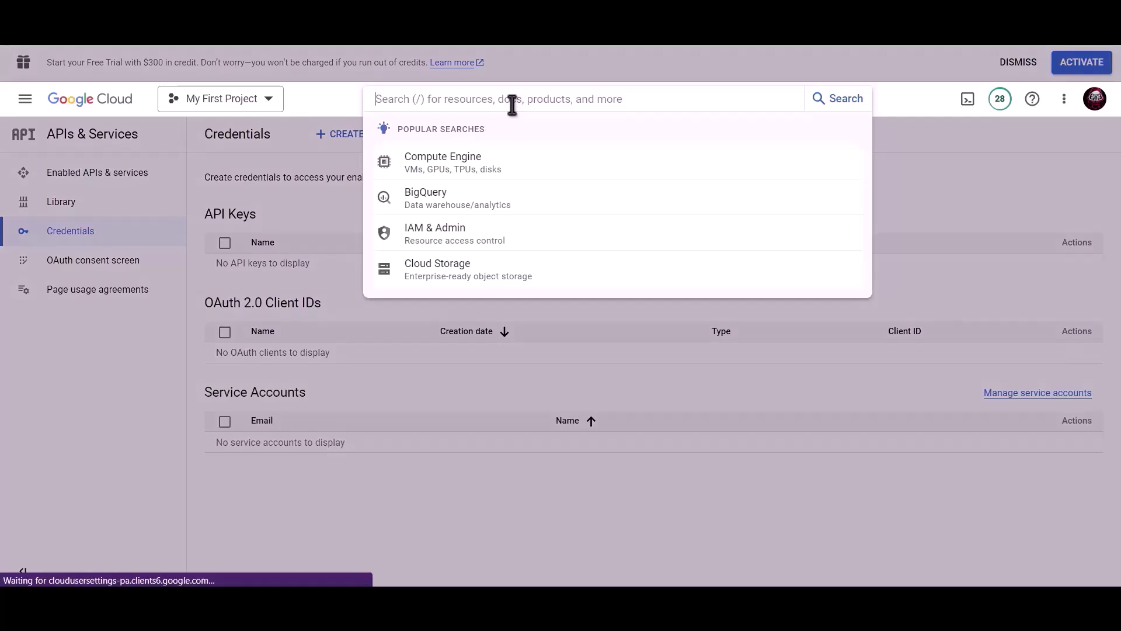
text(Google drive api)
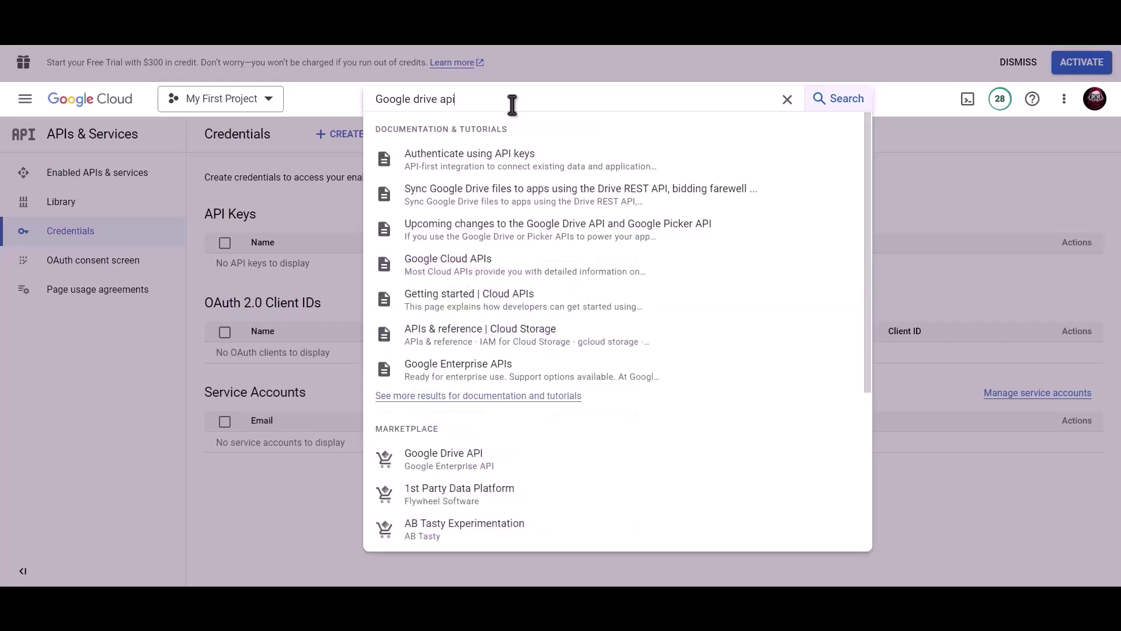
click(465, 459)
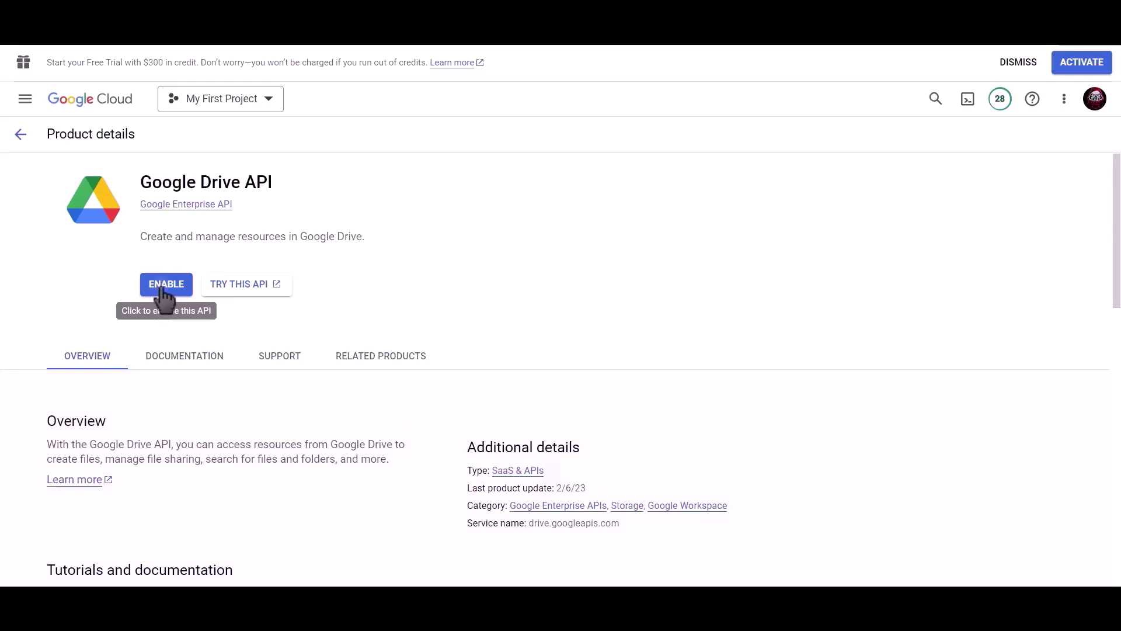
click(164, 288)
- Search 'google sheet' and enable the Google Sheets API
click(598, 99)
text(g)
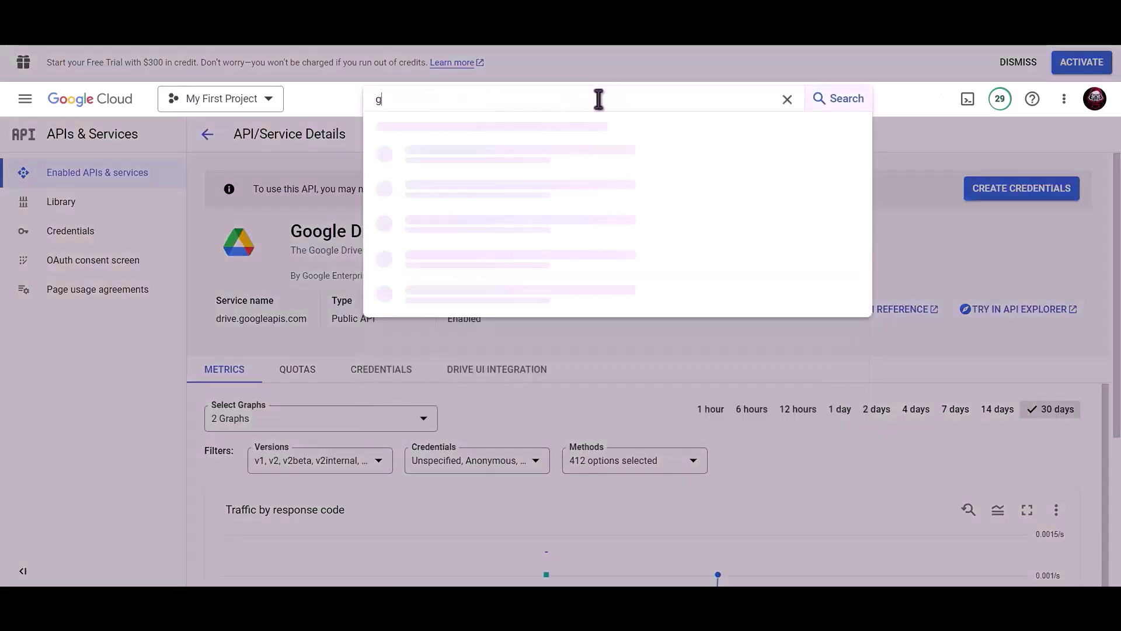
text(oogle sheet)
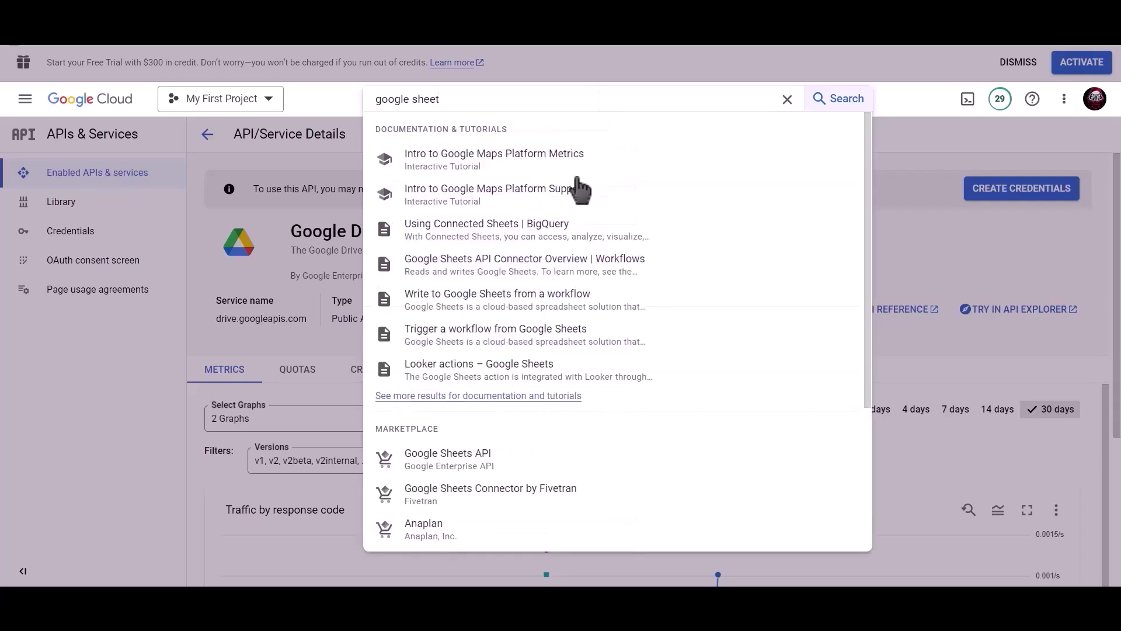
click(470, 458)
click(158, 283)
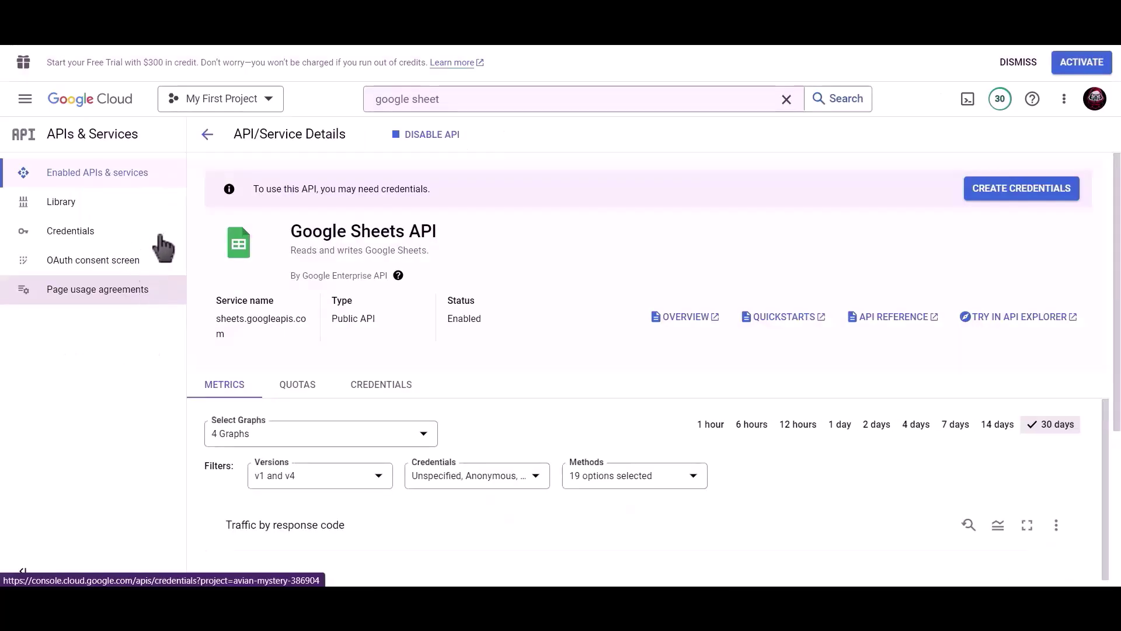
- Start a new OAuth client ID of application type Web application
click(103, 240)
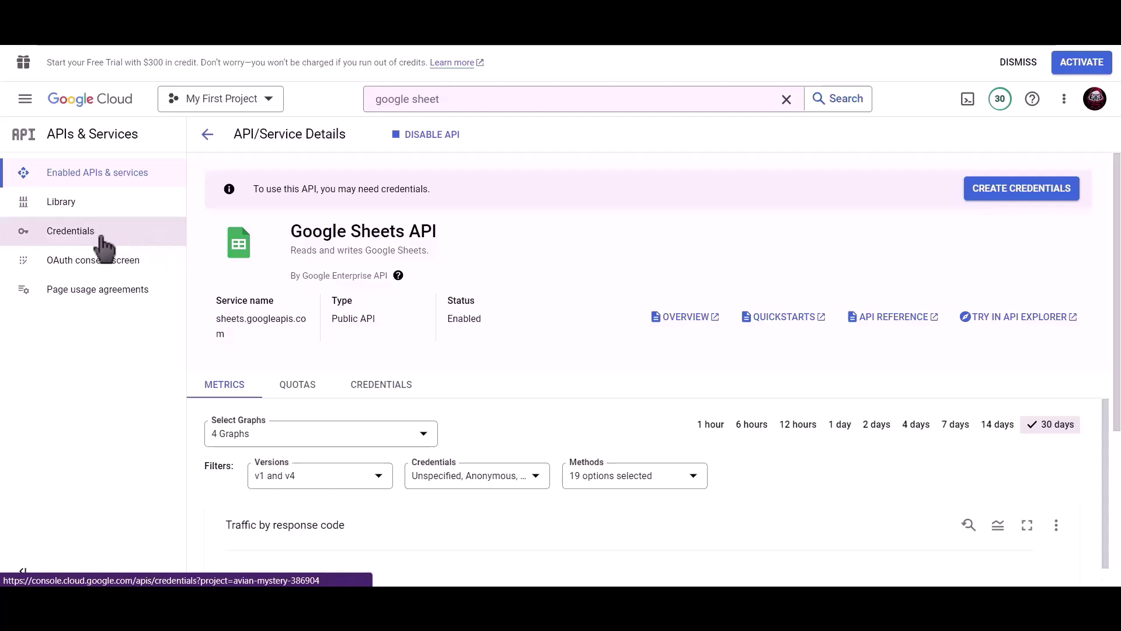
click(383, 144)
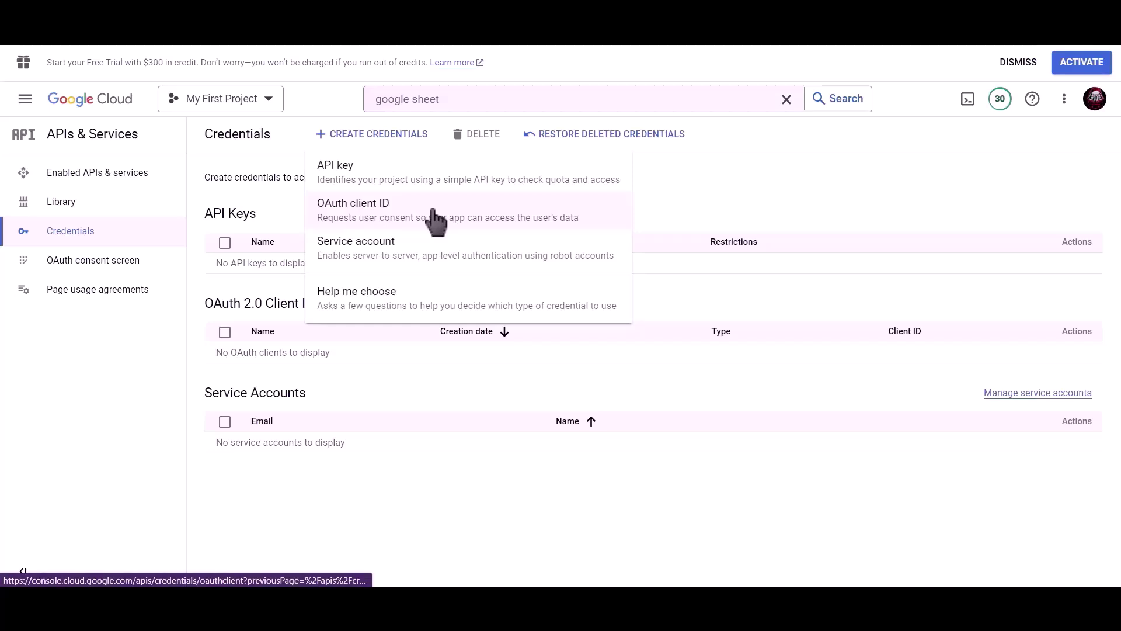
click(435, 219)
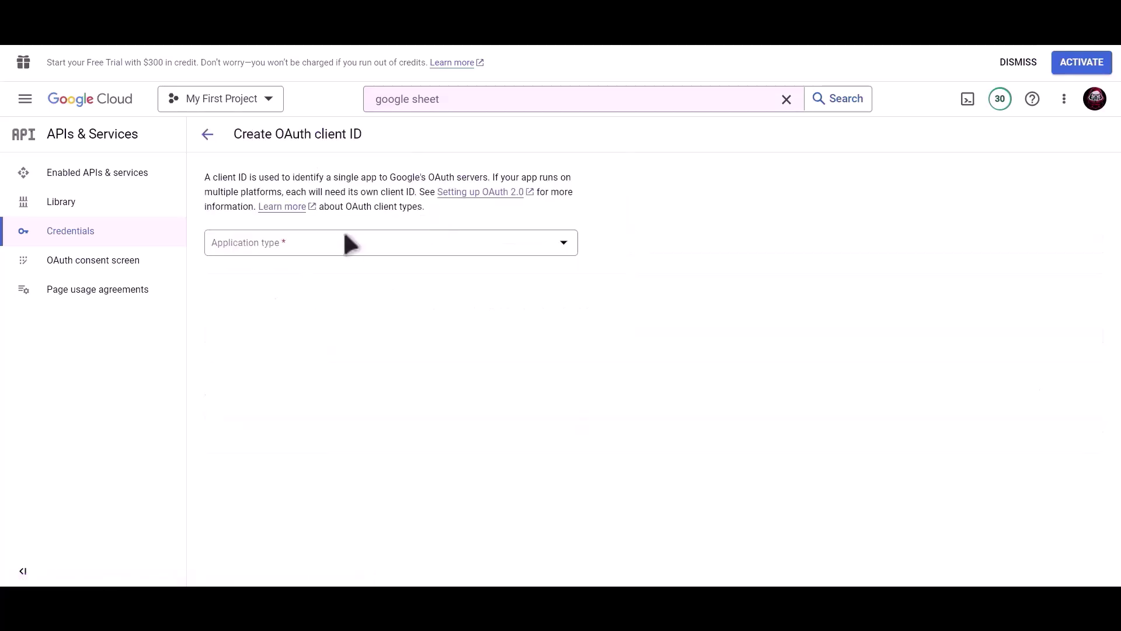
click(345, 244)
click(359, 255)
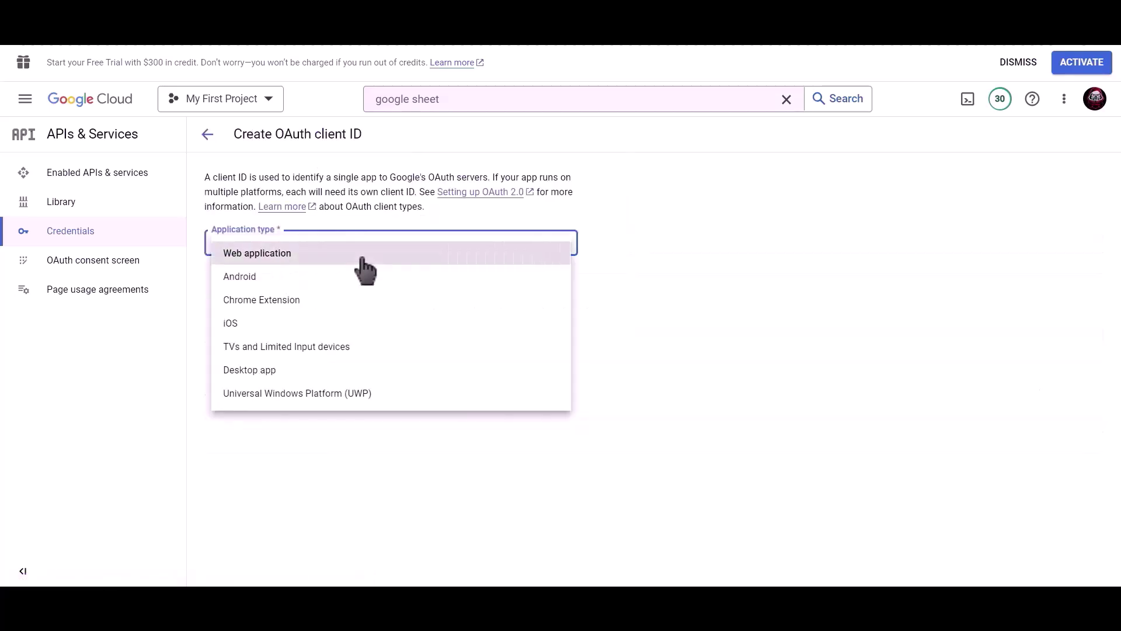
- Name the client 'Bit Integrations', copy the plugin's redirect URI, and add a URI entry
drag(315, 283, 208, 281)
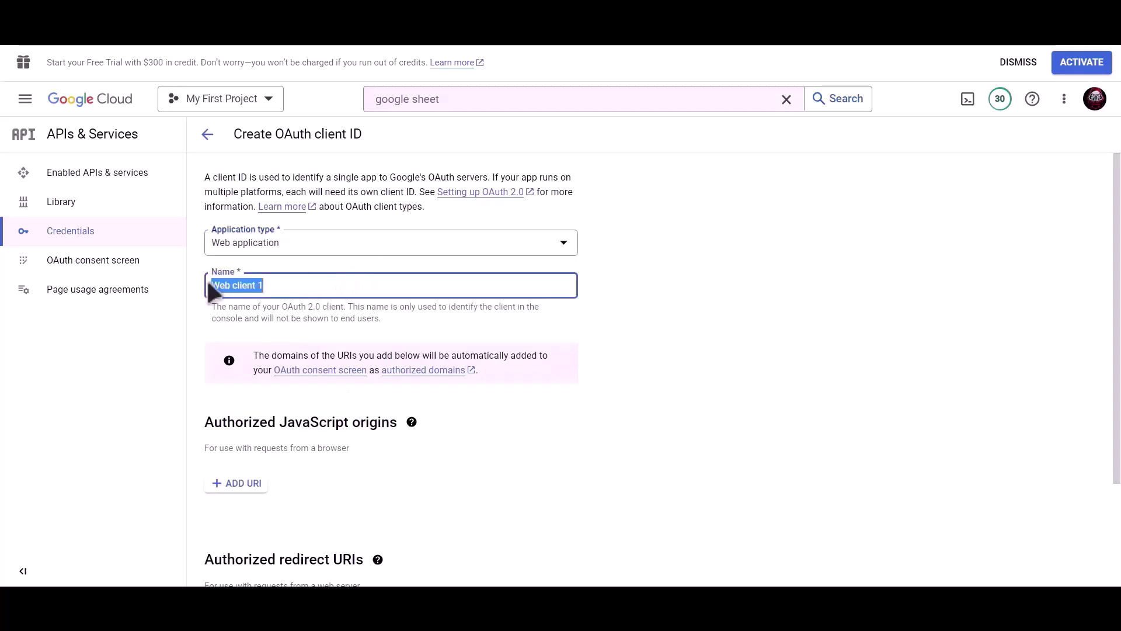
text(Bit Integrations)
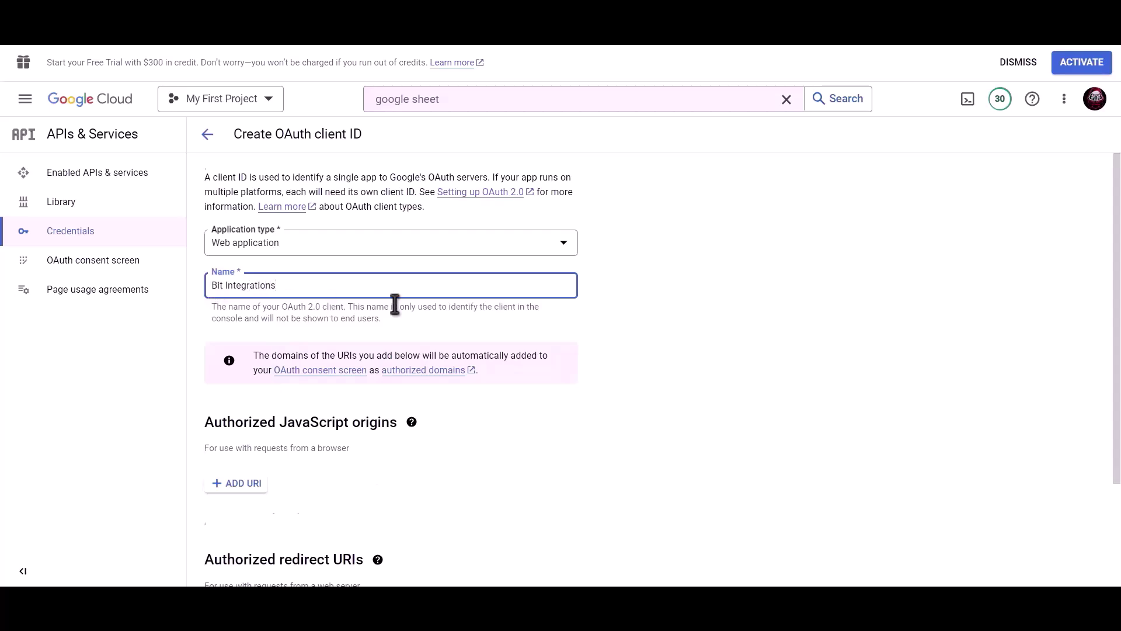
scroll(393, 303, down, 3)
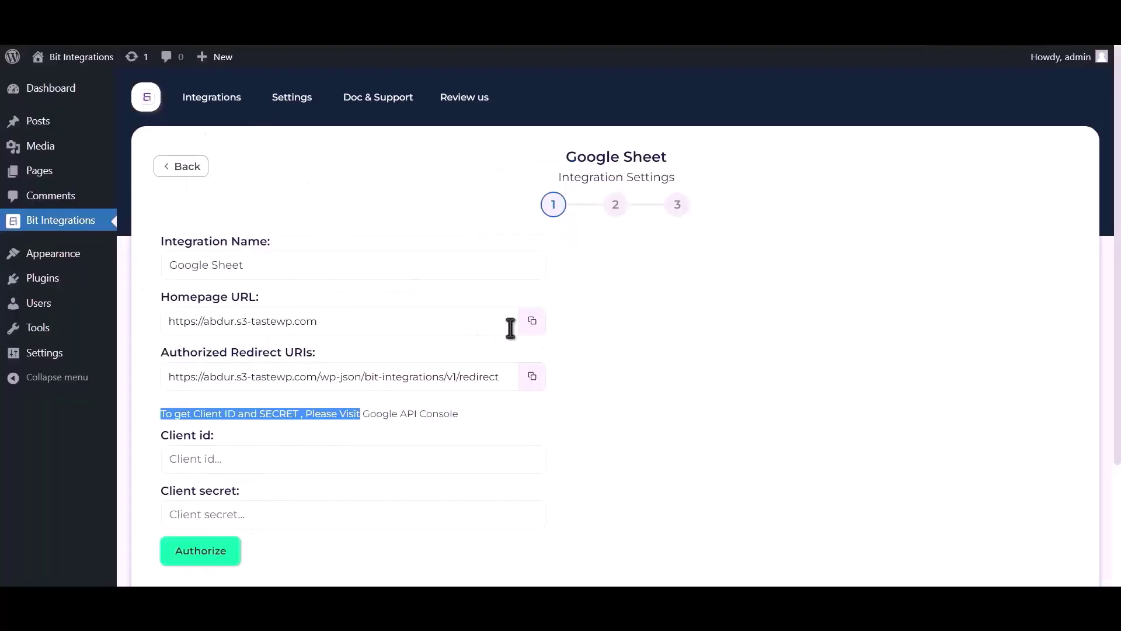
click(531, 378)
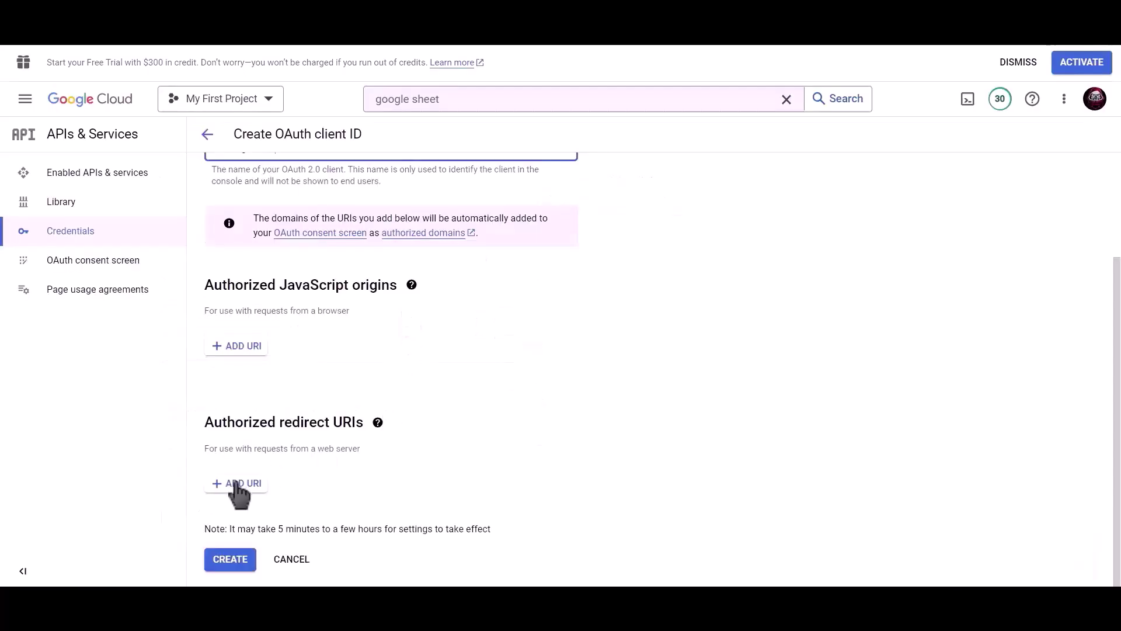
click(236, 485)
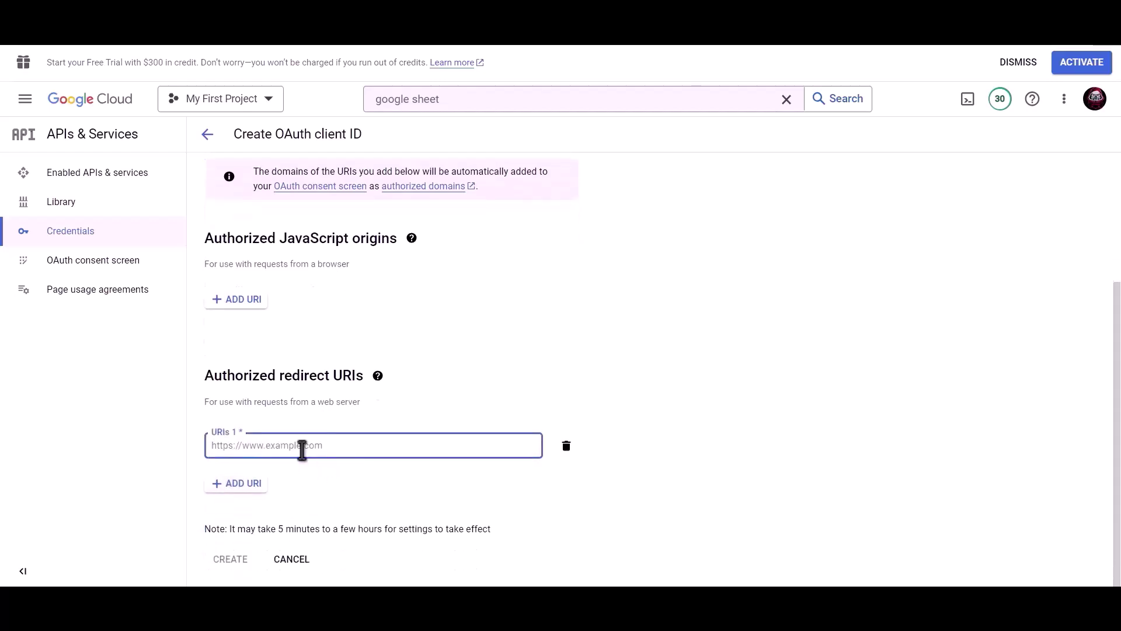
- Create the OAuth client with the pasted redirect URI and put its client ID into the plugin
key(ctrl+v)
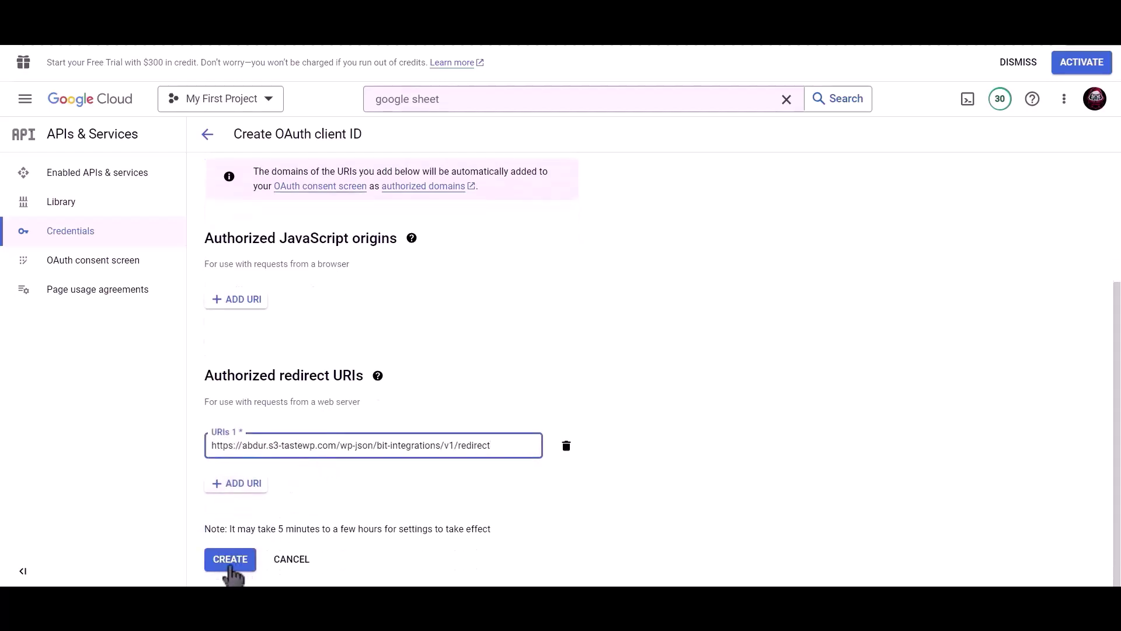
click(230, 561)
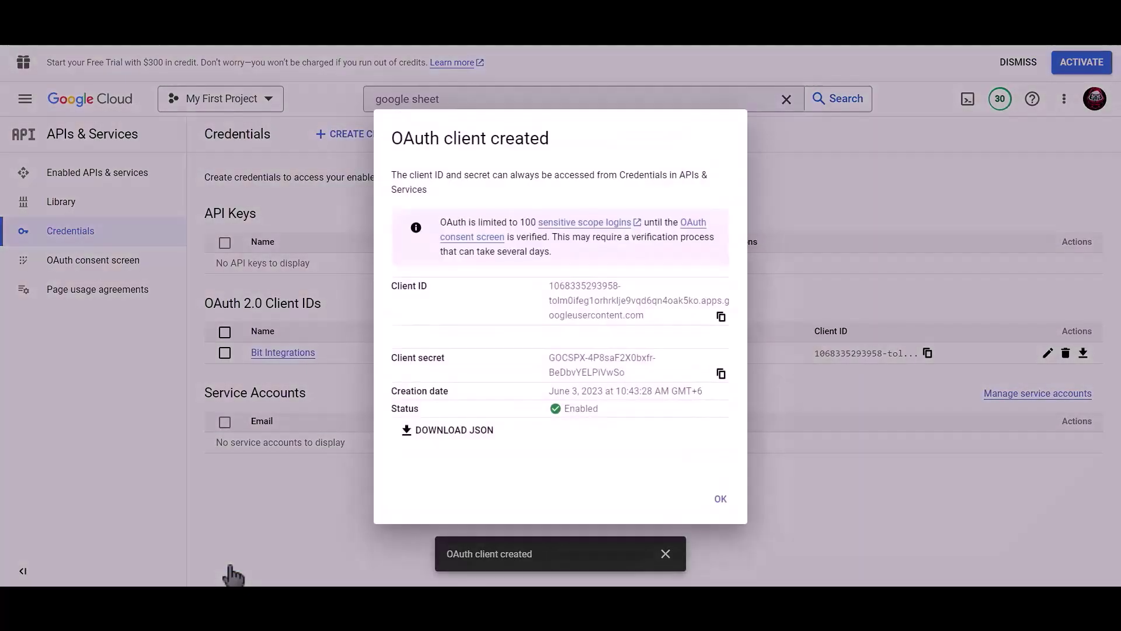
click(724, 320)
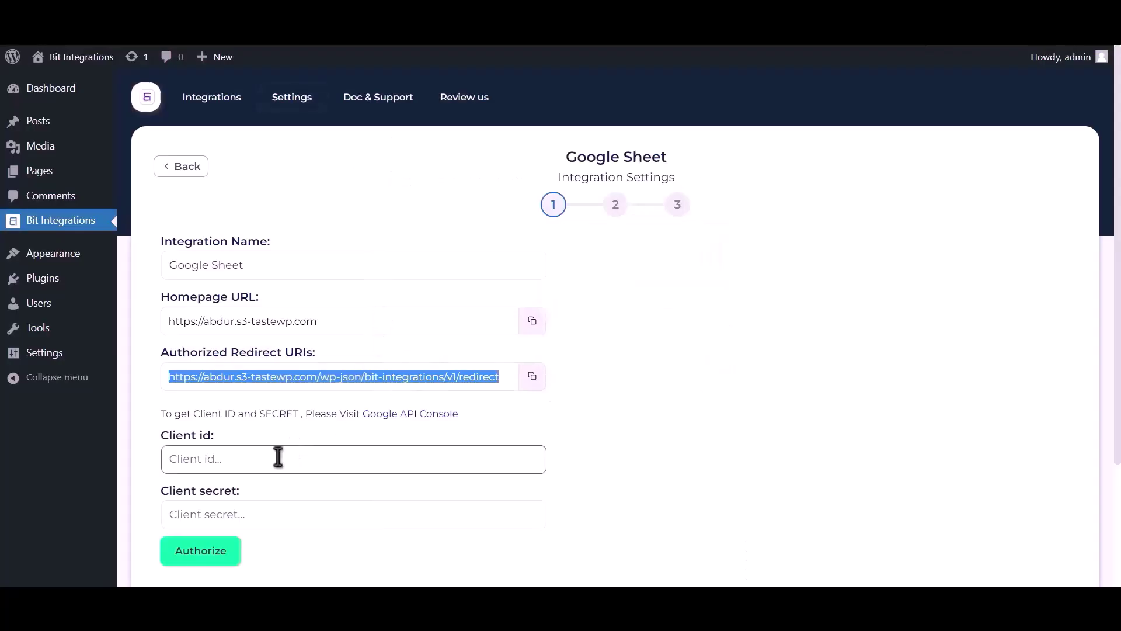
click(278, 457)
key(ctrl+v)
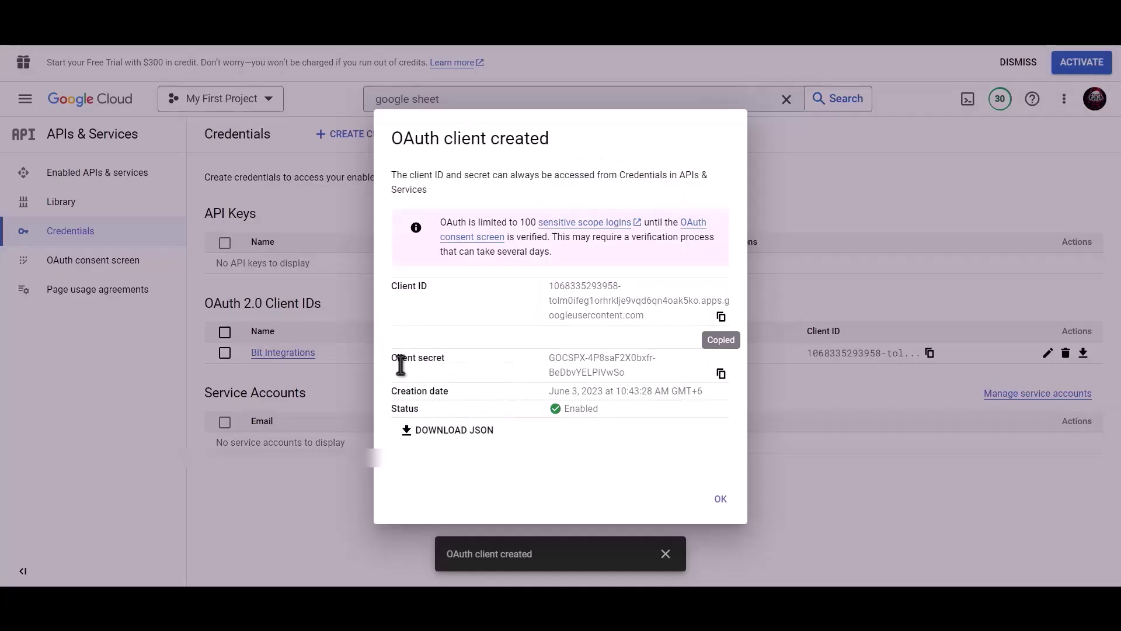
click(722, 374)
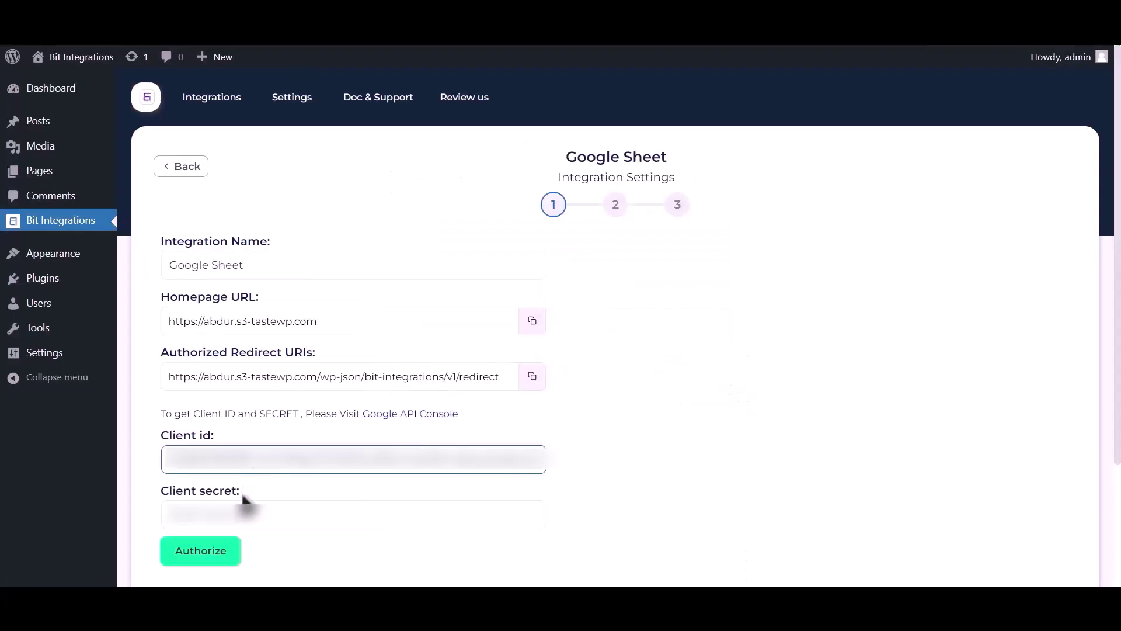
- Paste the client secret and authorize the Google account, proceeding past the unverified-app warning
click(250, 513)
key(ctrl+v)
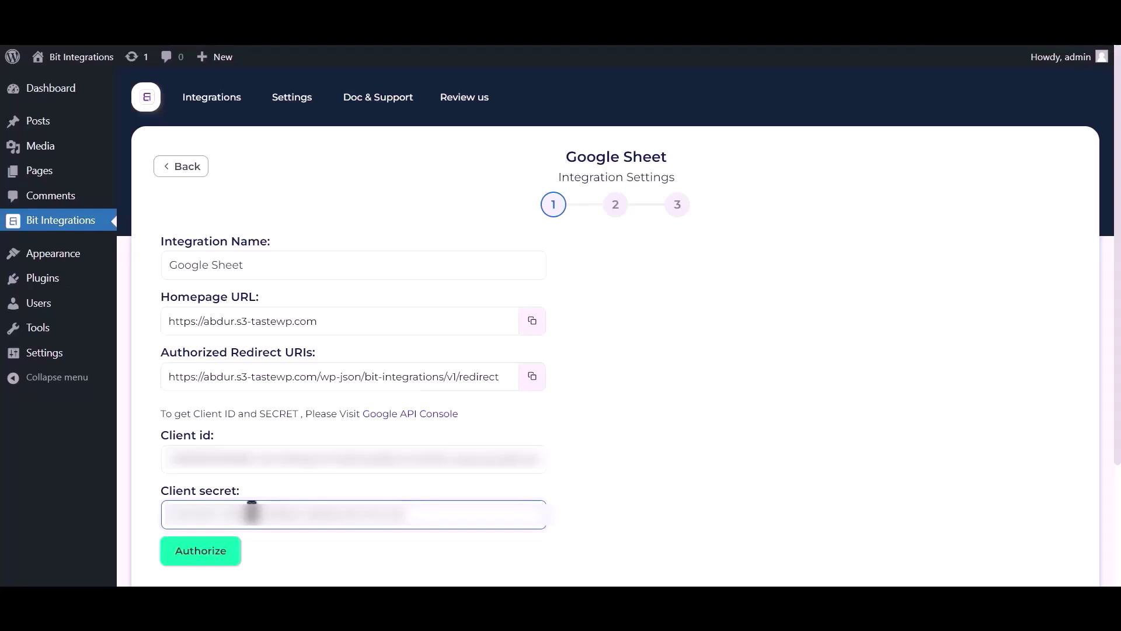
click(208, 551)
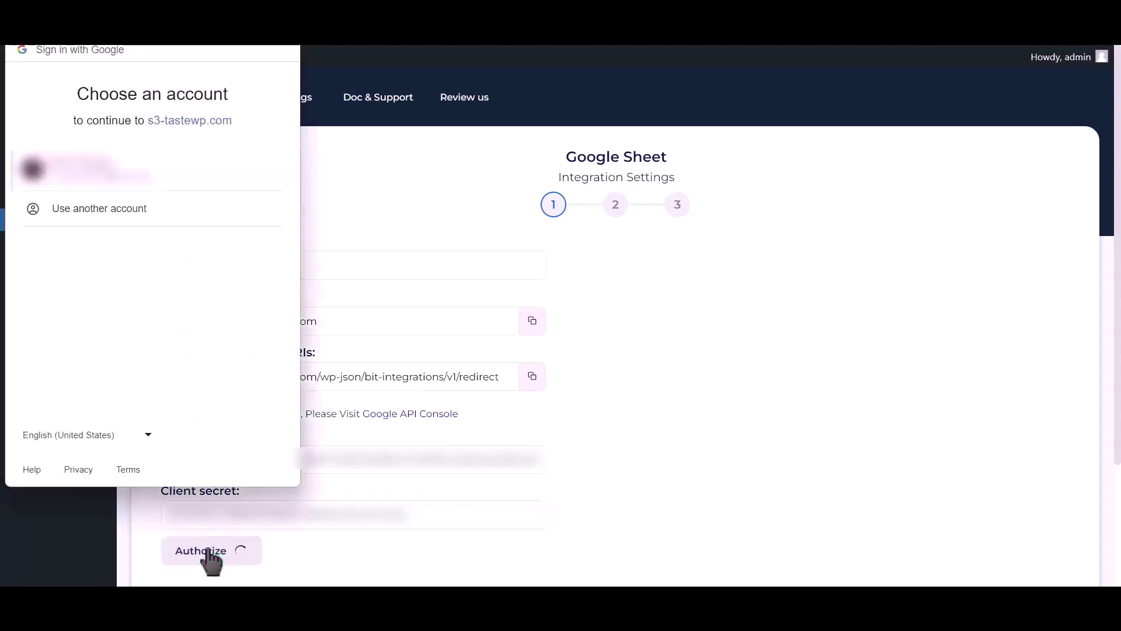
click(138, 178)
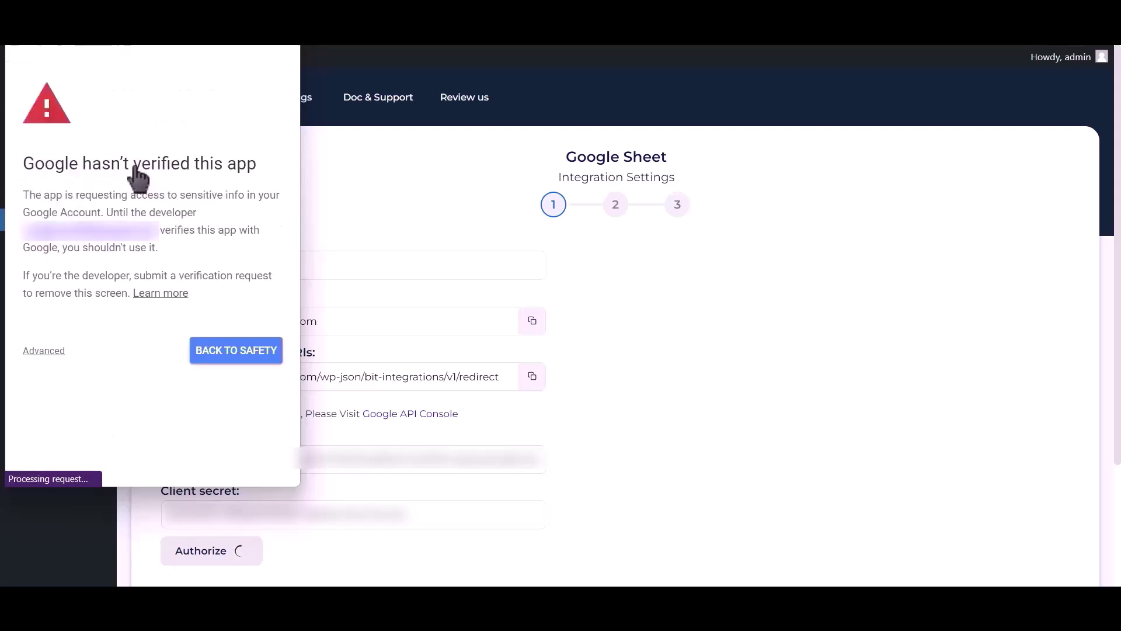
click(44, 351)
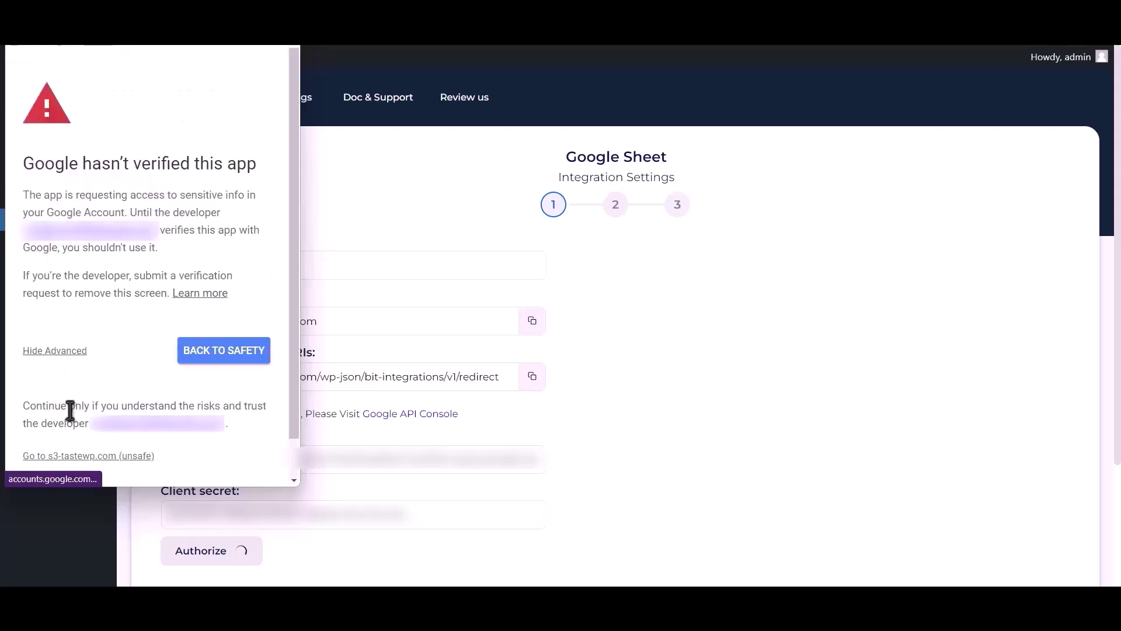
click(85, 457)
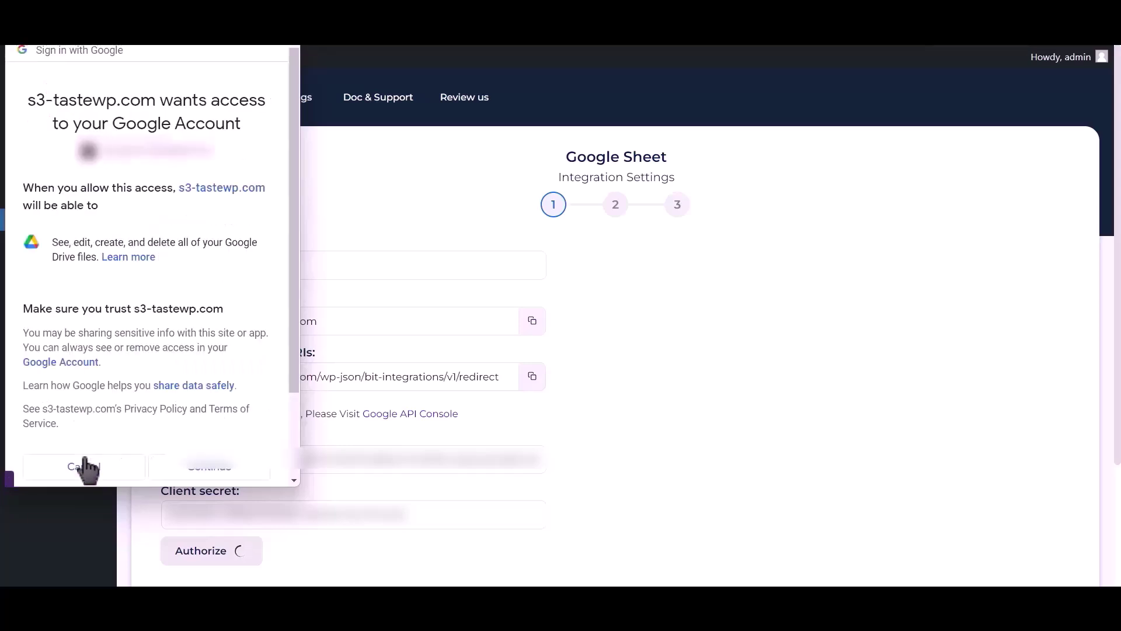
click(210, 467)
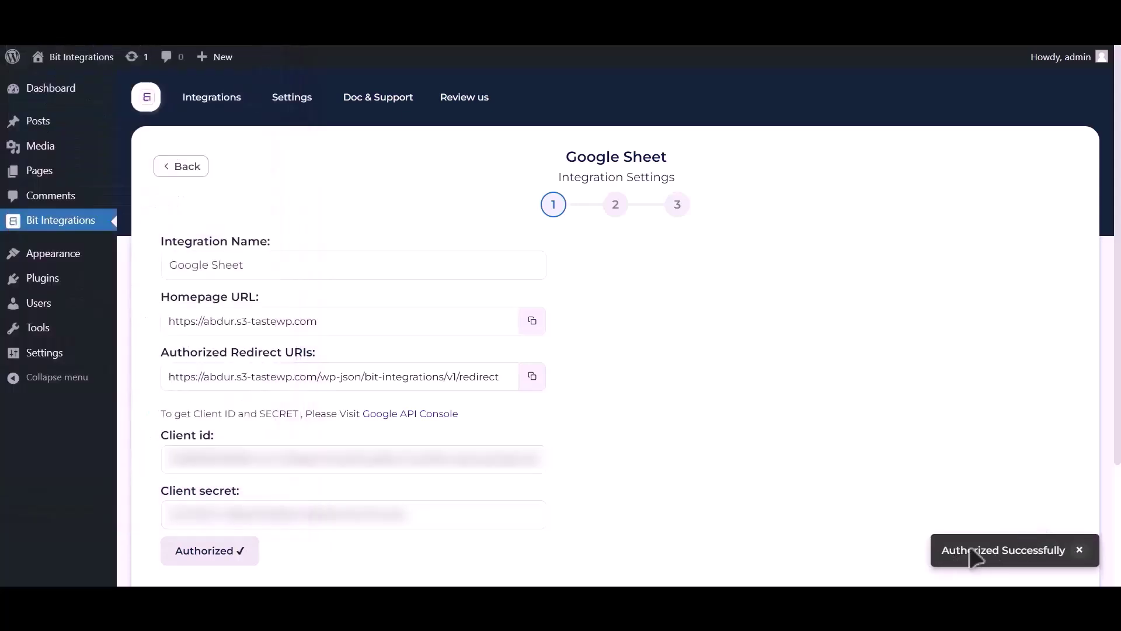
- Select spreadsheet Post_Google_Sheet, worksheet Sheet1, with header row A1
click(1079, 549)
scroll(806, 420, down, 1)
scroll(809, 423, down, 3)
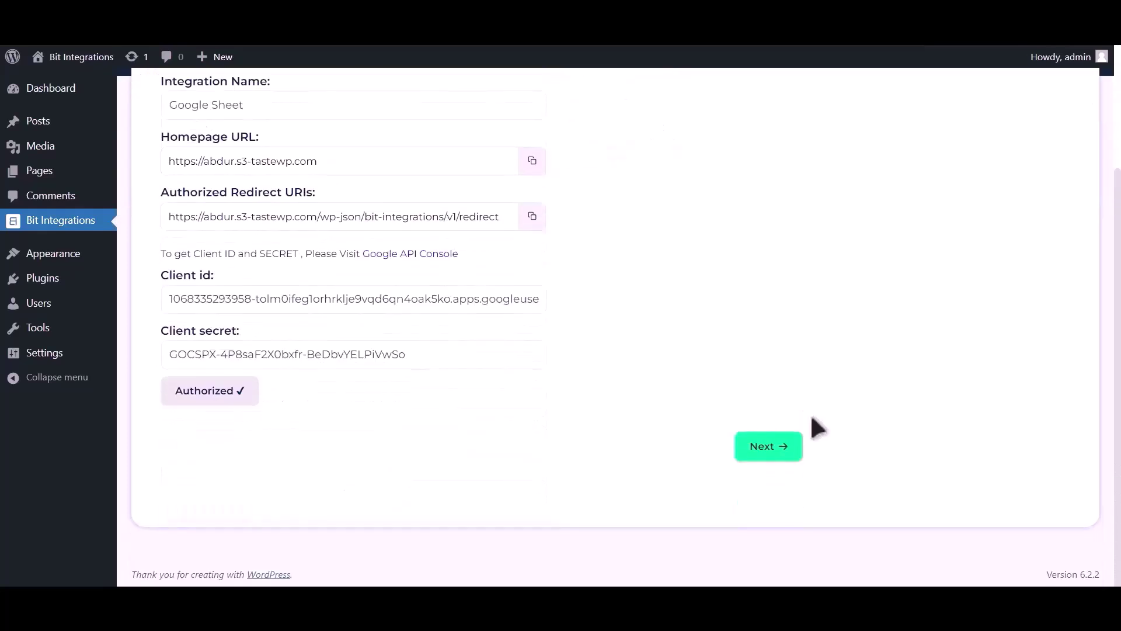
click(765, 448)
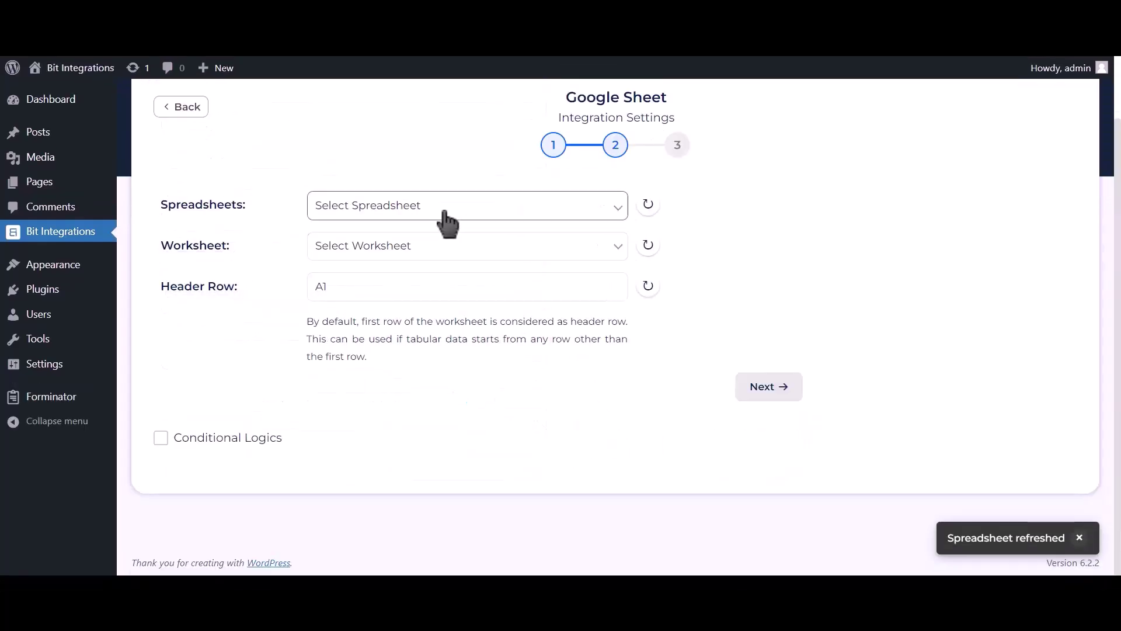
click(523, 212)
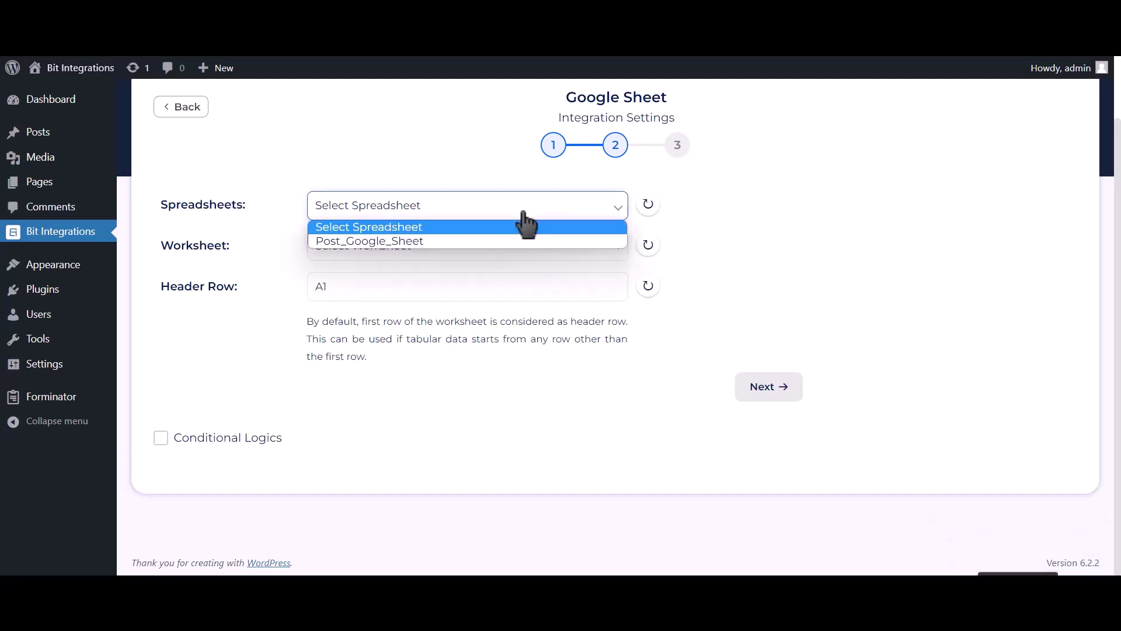
click(495, 242)
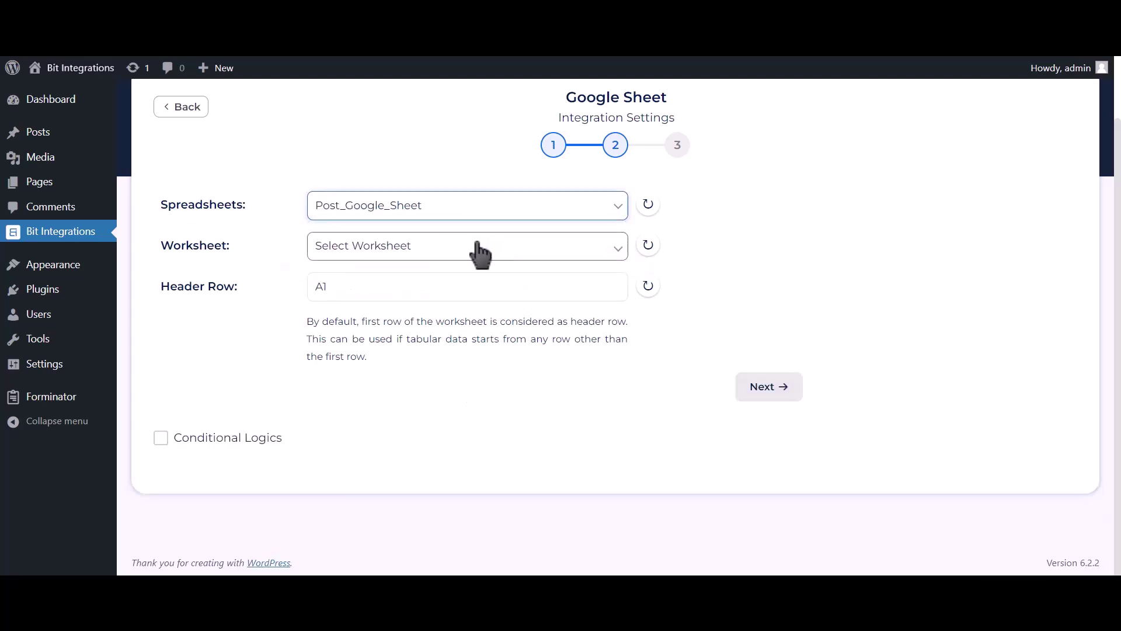
click(480, 253)
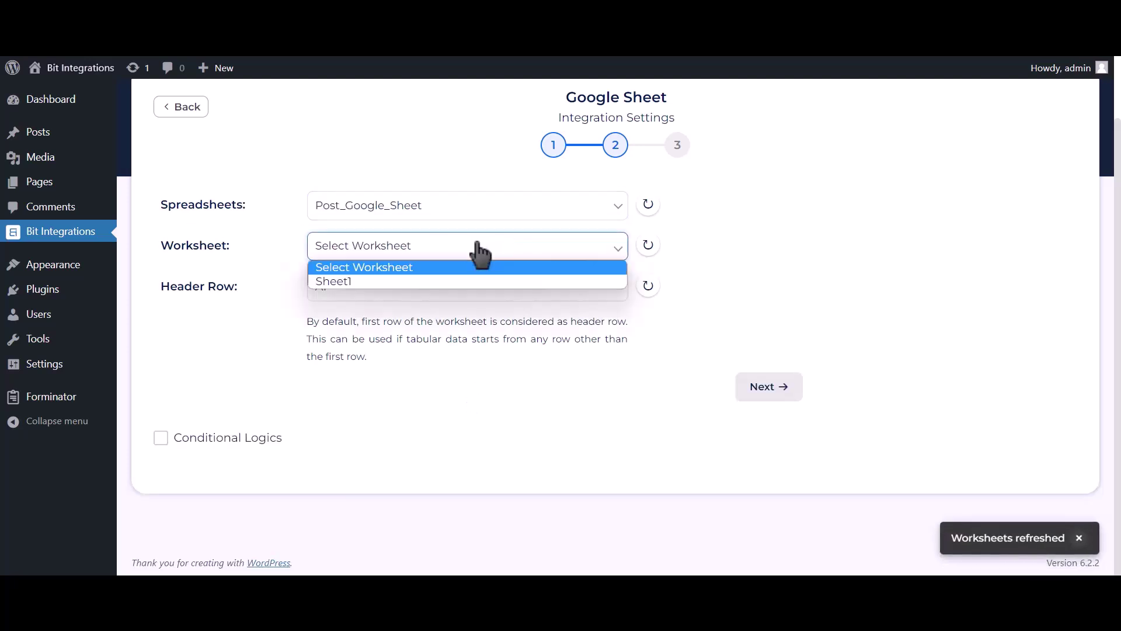
click(393, 283)
click(394, 284)
- Map Name-1 to the Name column and Email Address-1 to the Email Address column
scroll(416, 333, down, 3)
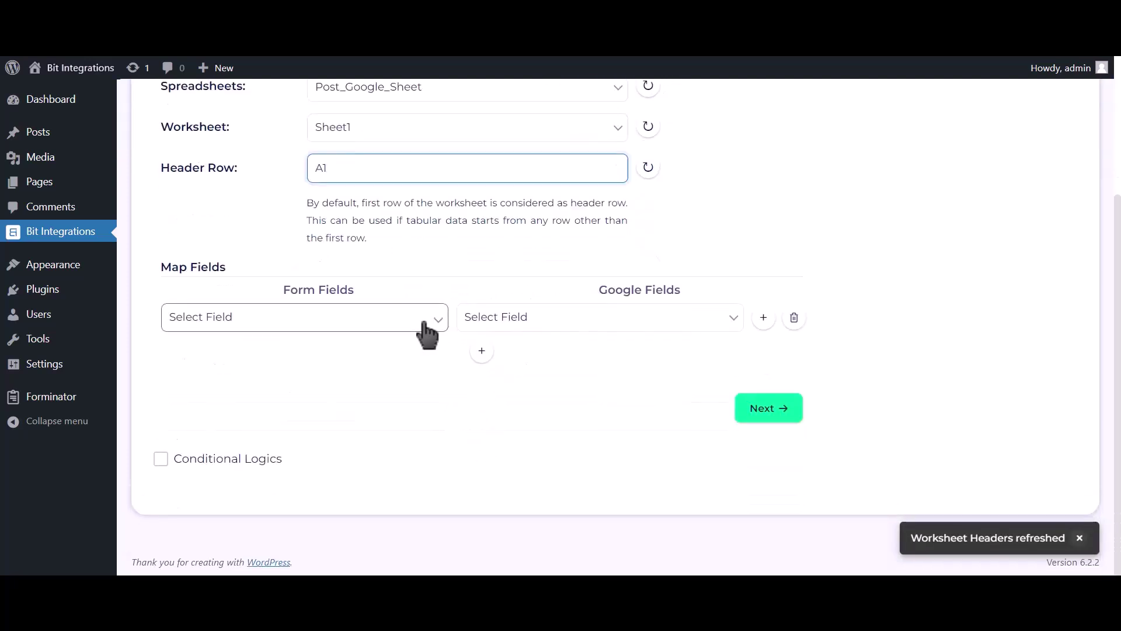
click(493, 320)
click(492, 352)
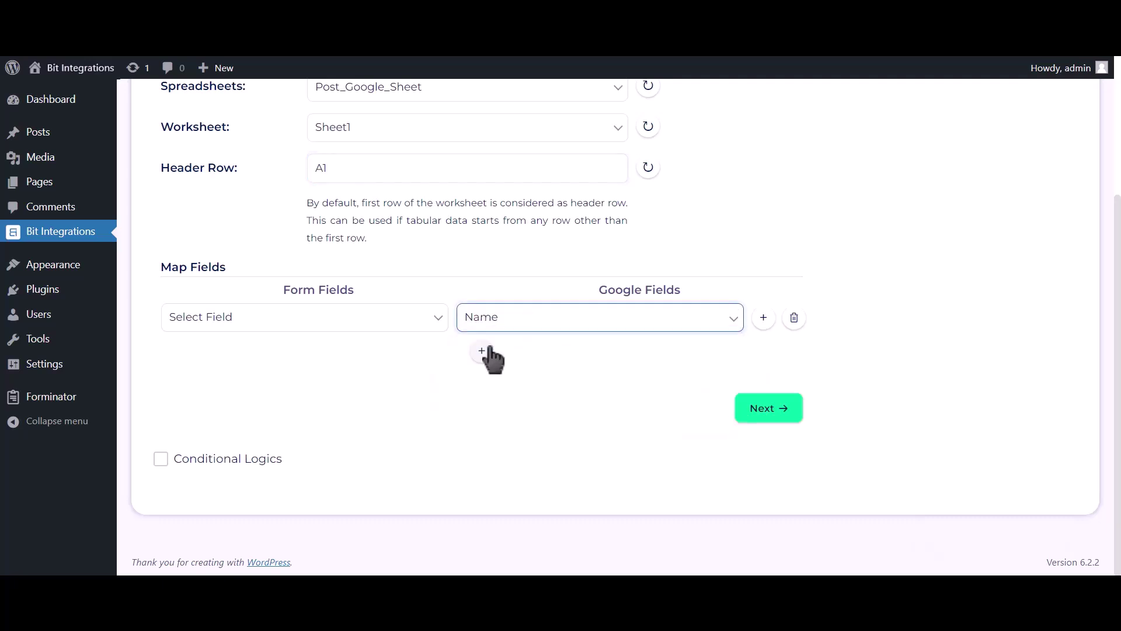
click(410, 332)
click(332, 367)
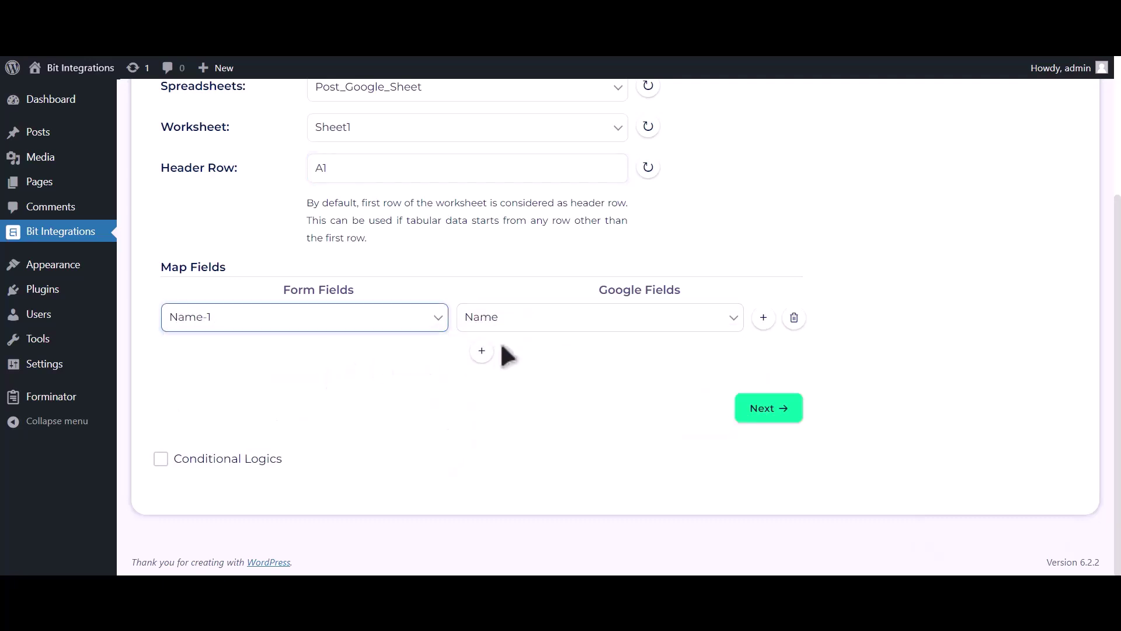
click(482, 351)
click(509, 358)
click(495, 403)
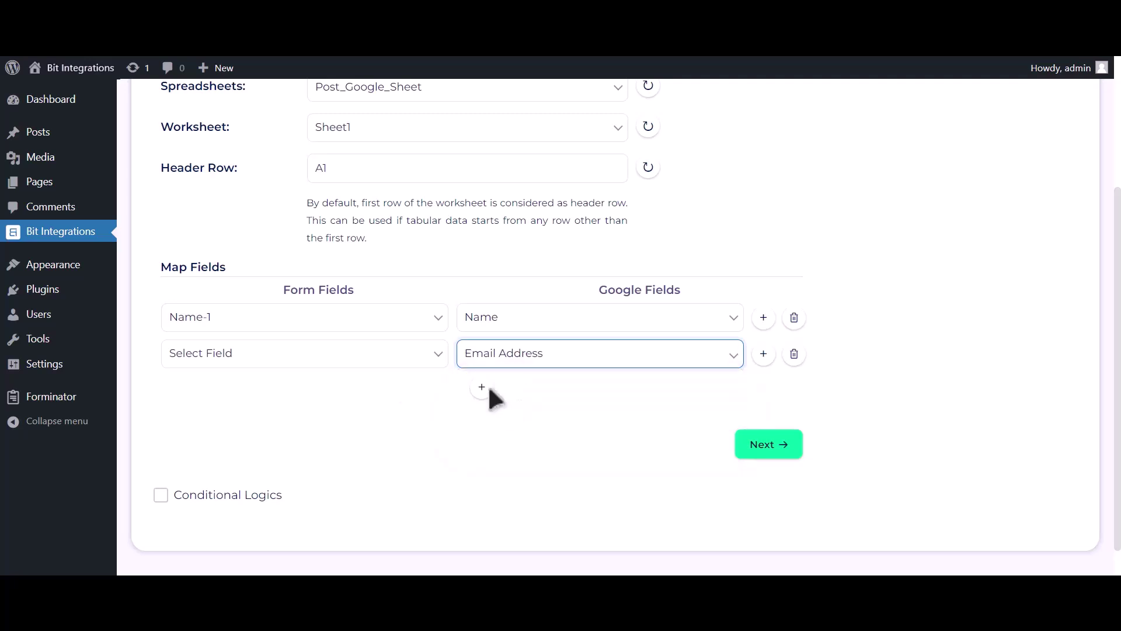
click(343, 363)
click(303, 416)
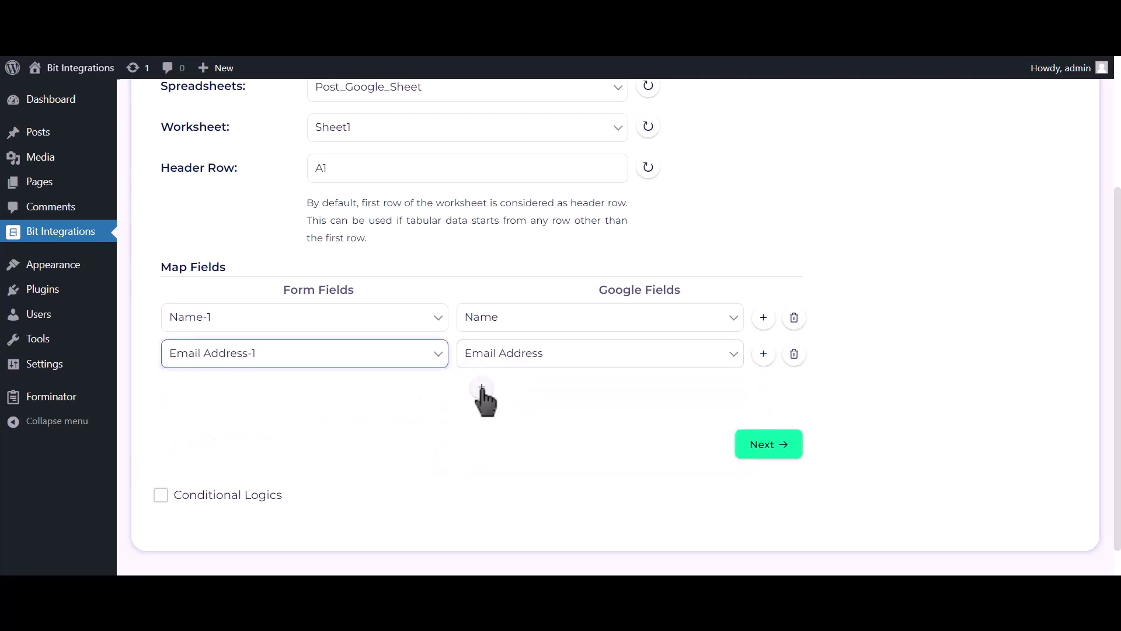
- Map Phone Number-1 to the Phone Number column and leave Conditional Logics unticked
click(482, 386)
click(509, 390)
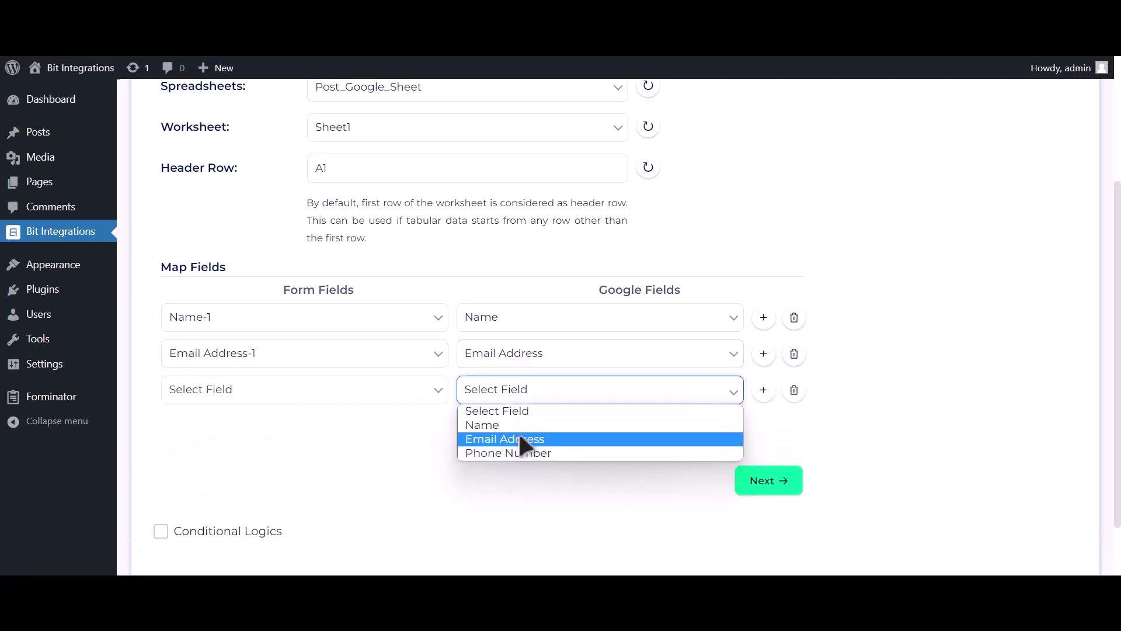
click(512, 450)
click(409, 394)
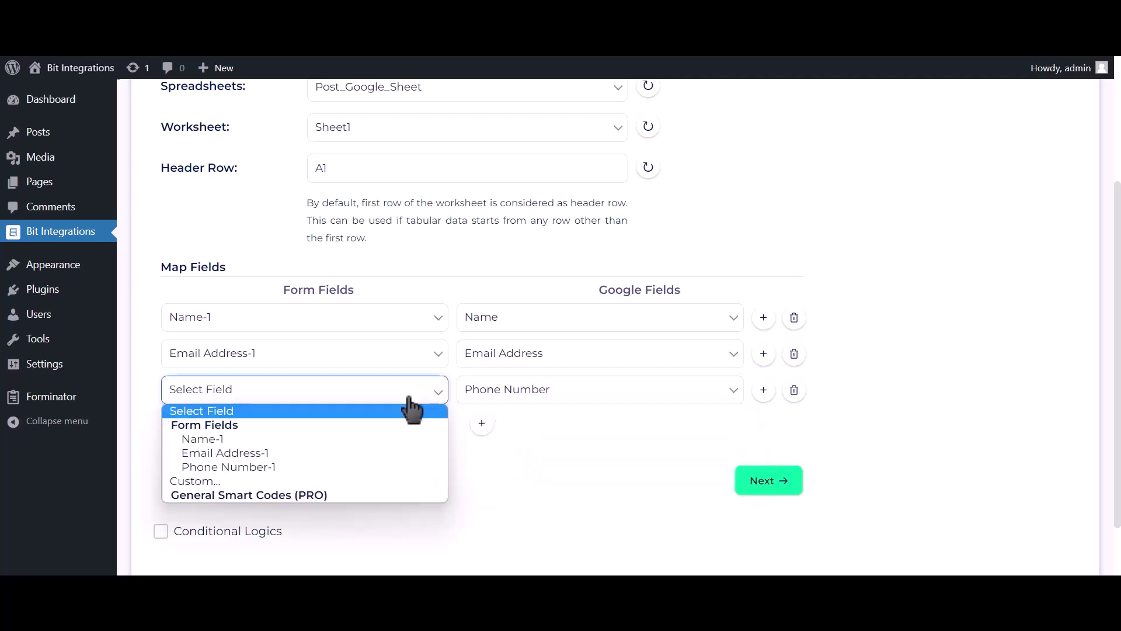
click(359, 462)
scroll(327, 467, down, 2)
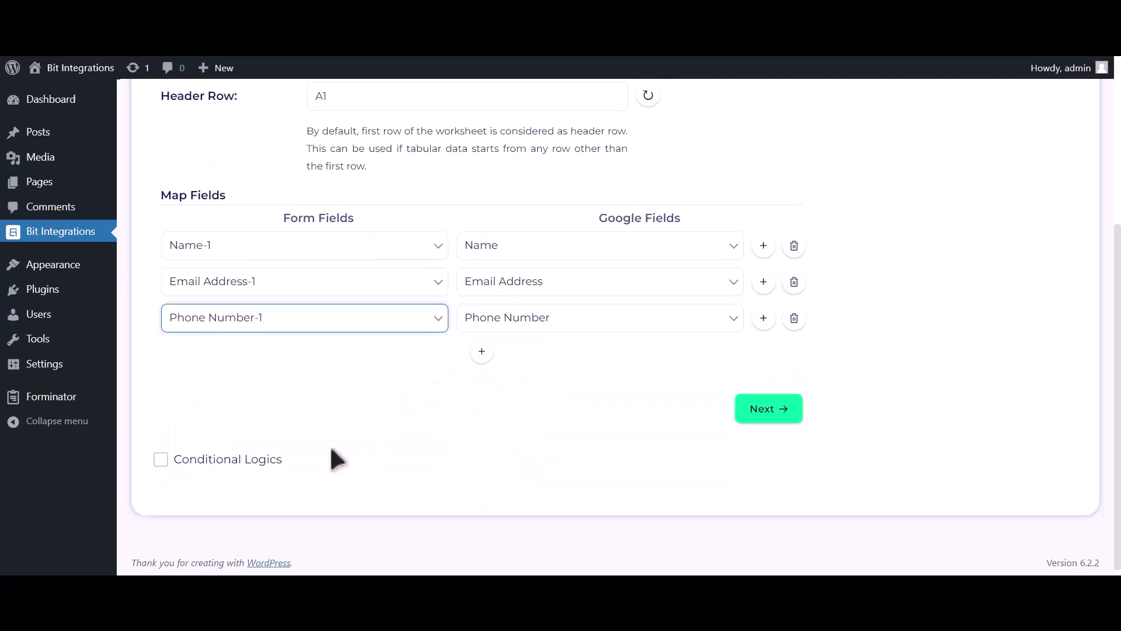
click(253, 458)
scroll(263, 450, down, 2)
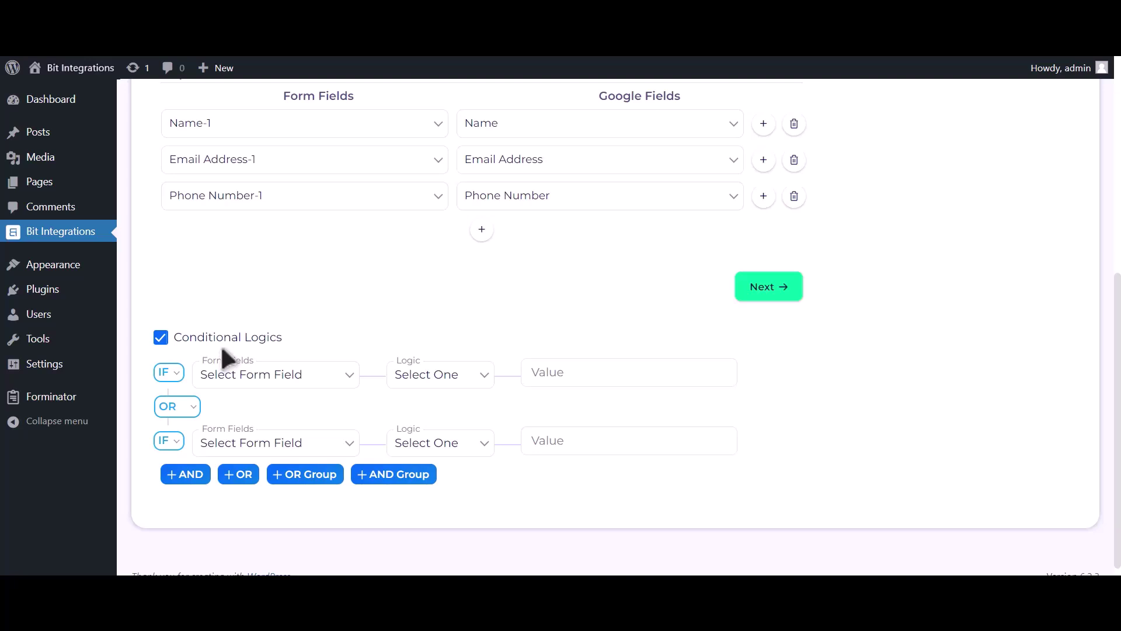
click(225, 344)
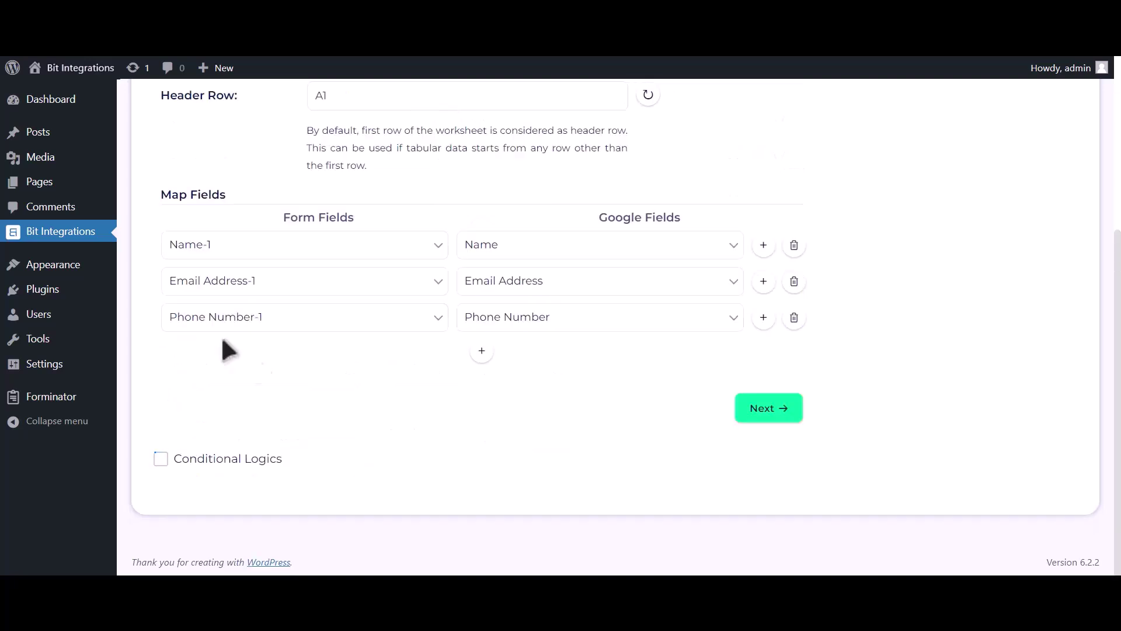
- Finish & Save the Google Sheet integration, then start entering 'B' in the live form's Name
click(769, 410)
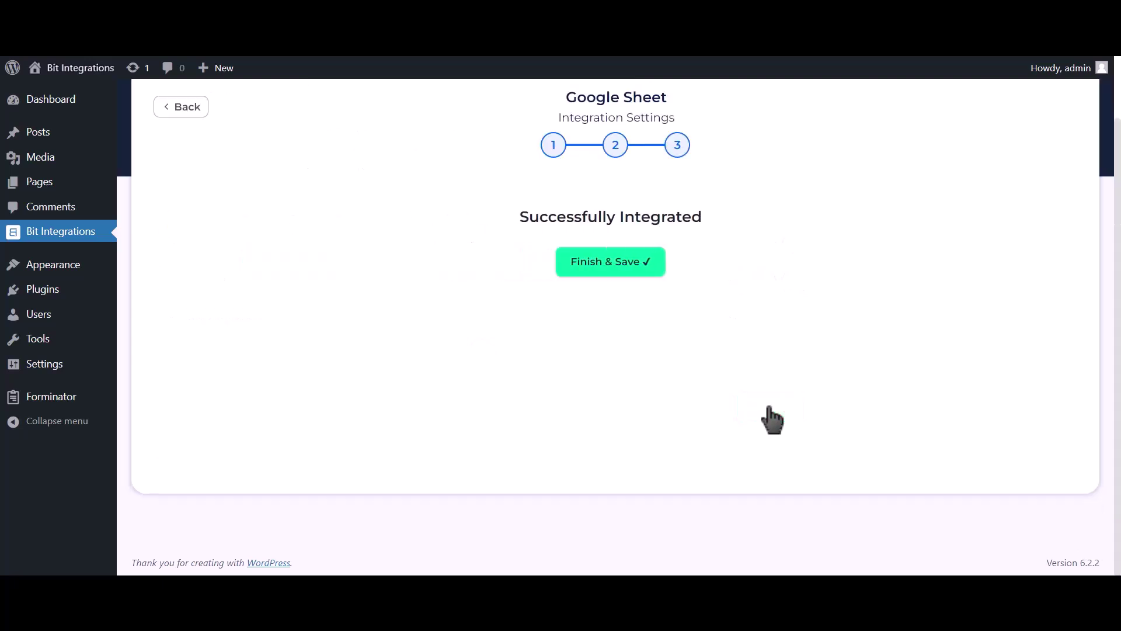
click(649, 270)
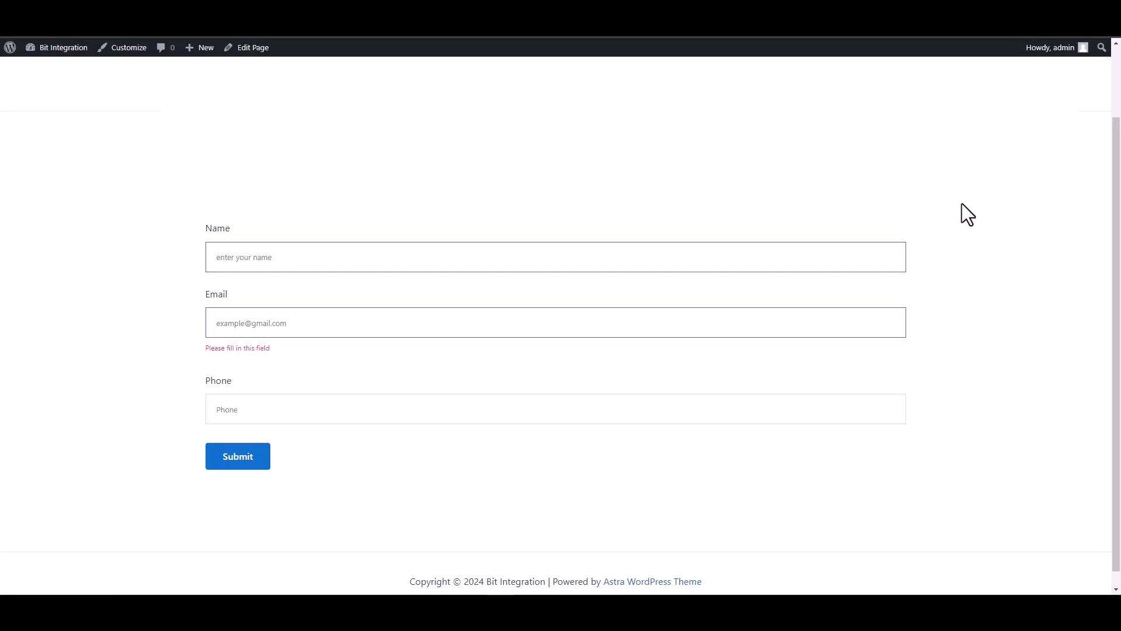
text(Bit Integrations)
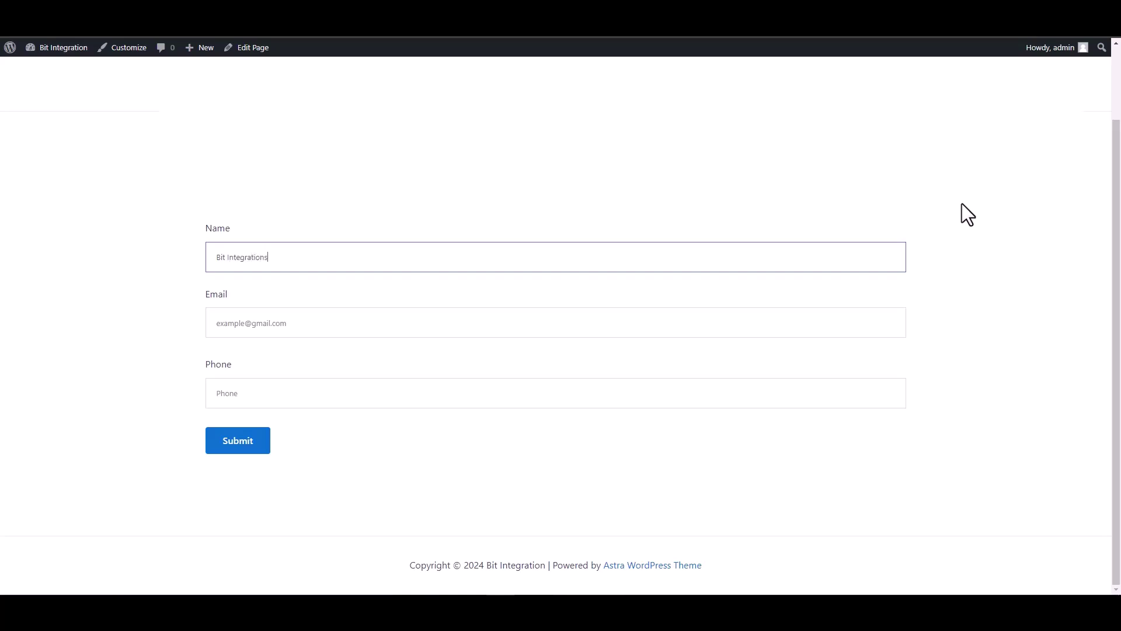
- Fill the form's Email field with a test address and the Phone field with a test number
click(902, 330)
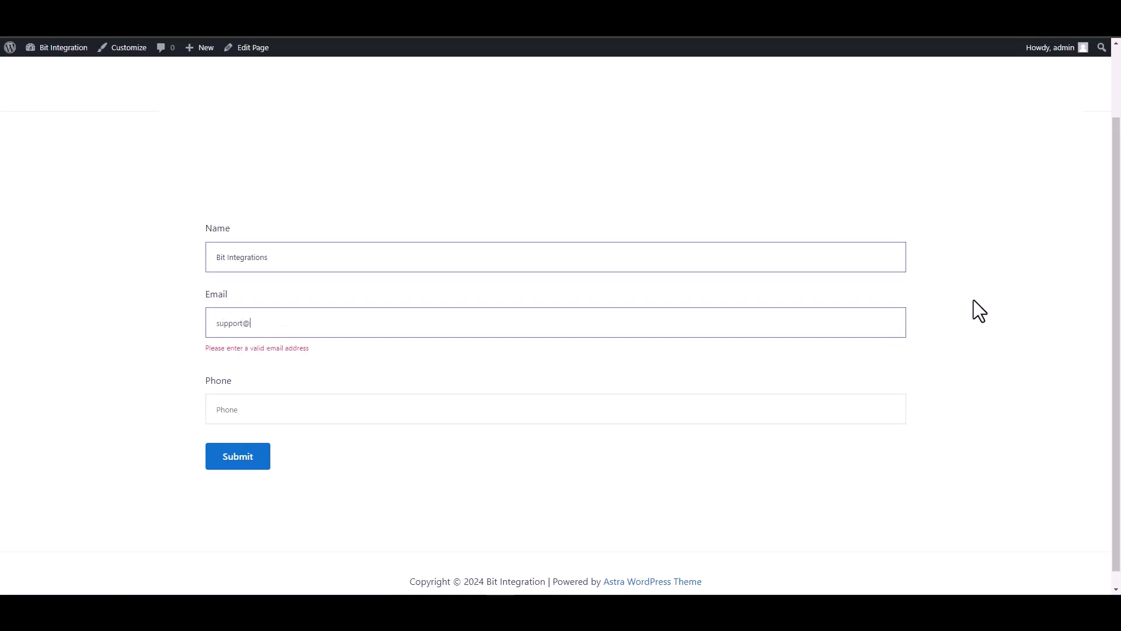
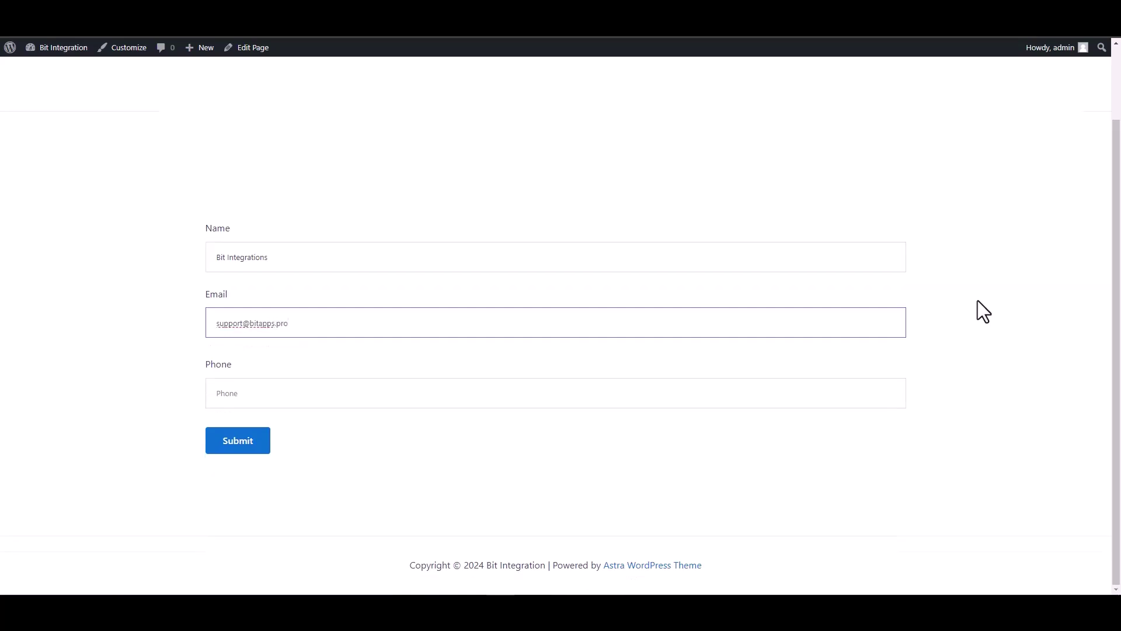
click(842, 387)
text(4444)
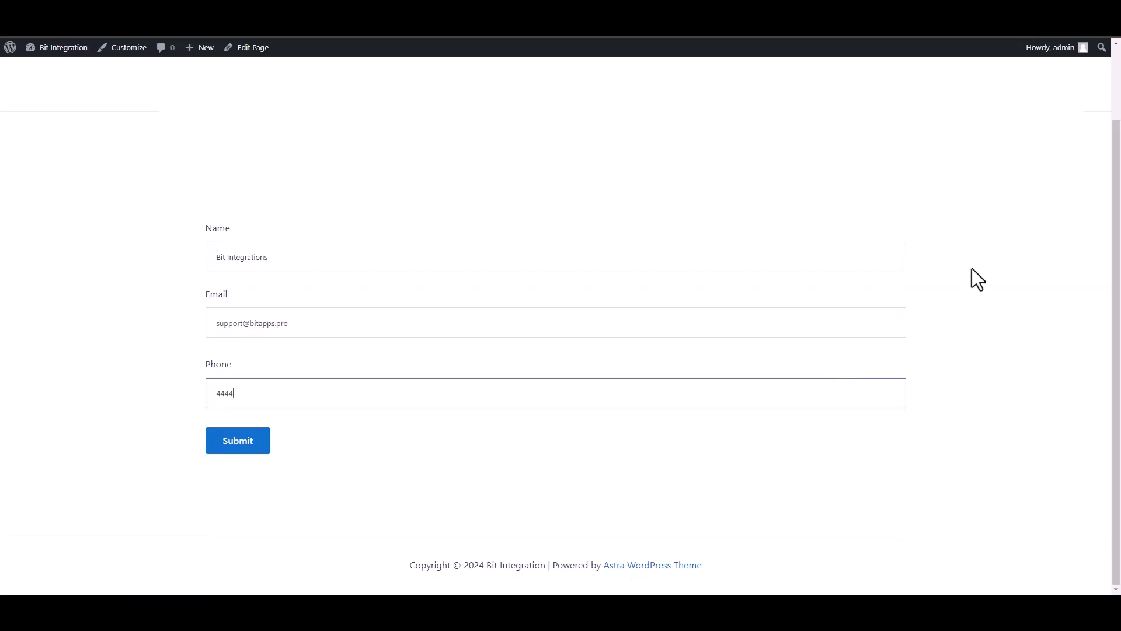
text(555666)
- Submit the test entry and confirm the success message appears
click(240, 448)
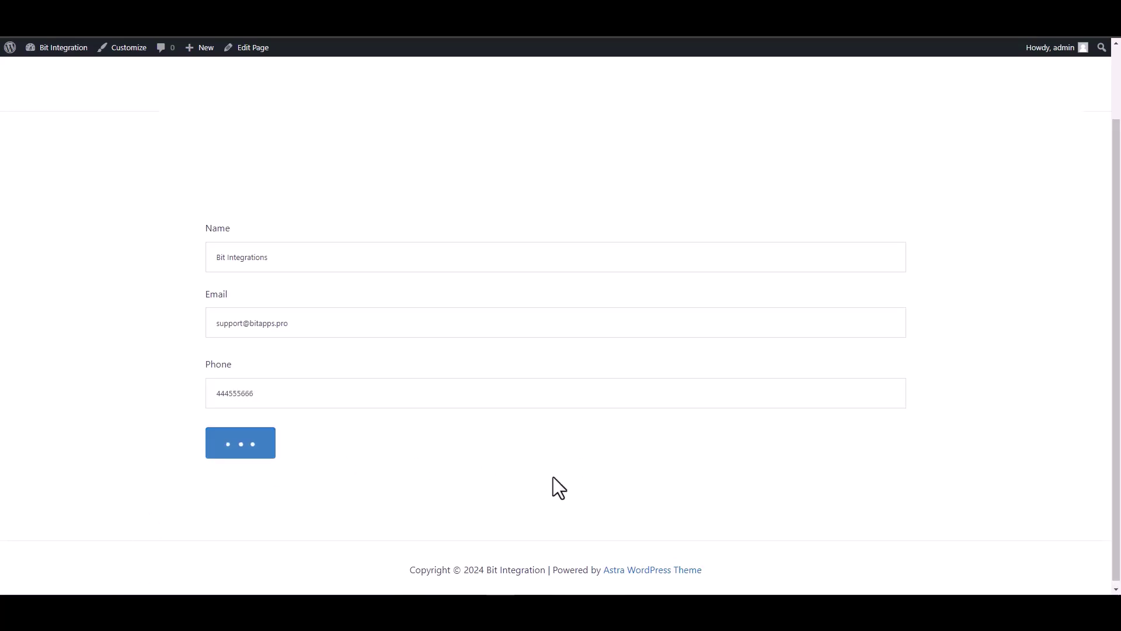
triple_click(315, 488)
click(148, 487)
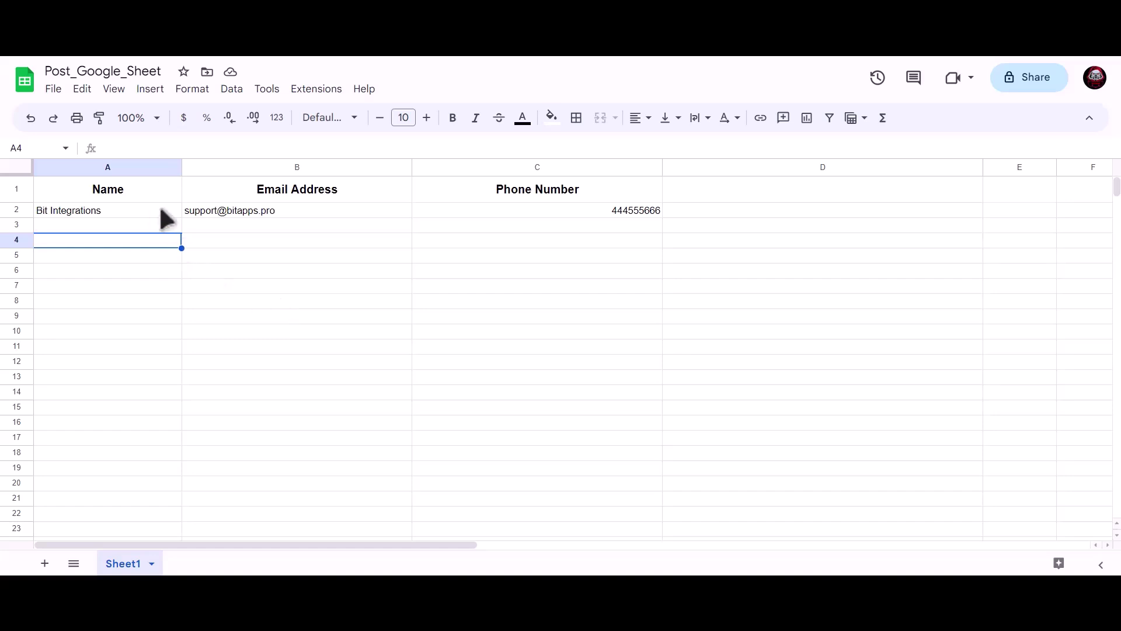
- Check cells A2, B2 and C2 for the submitted name Bit Integrations, email and phone
key(Up)
key(Up)
click(234, 213)
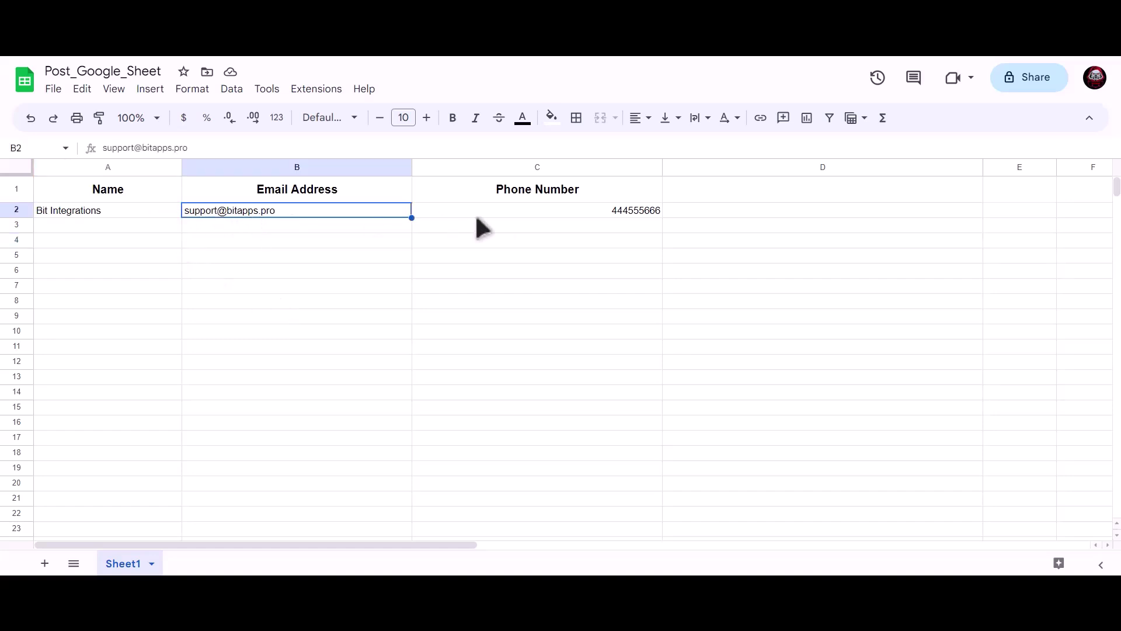
click(525, 216)
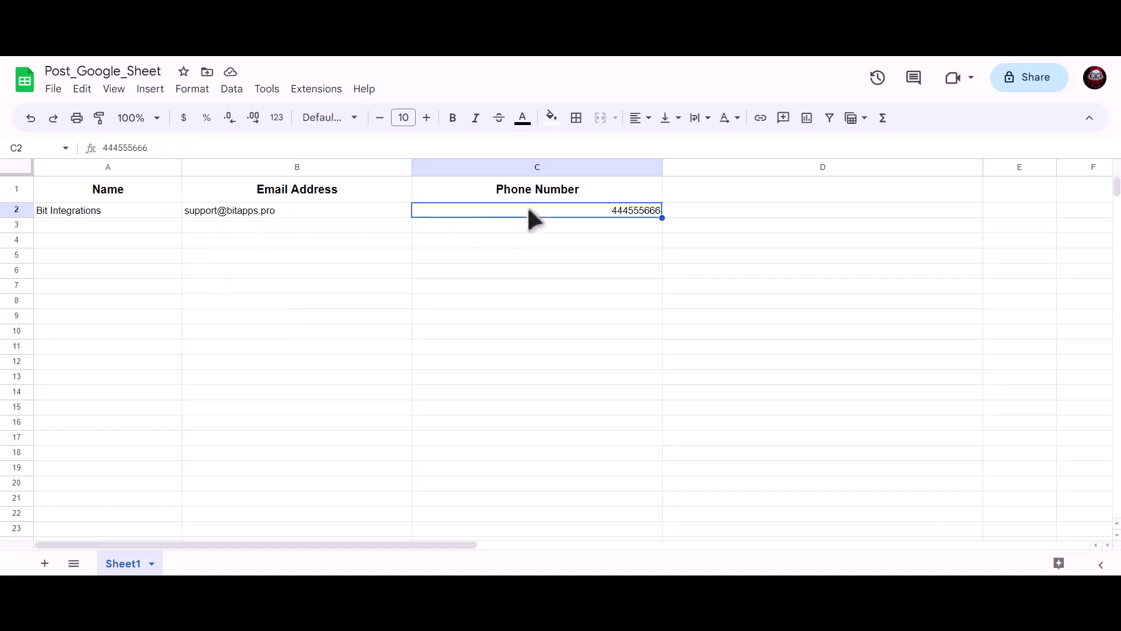
click(324, 270)
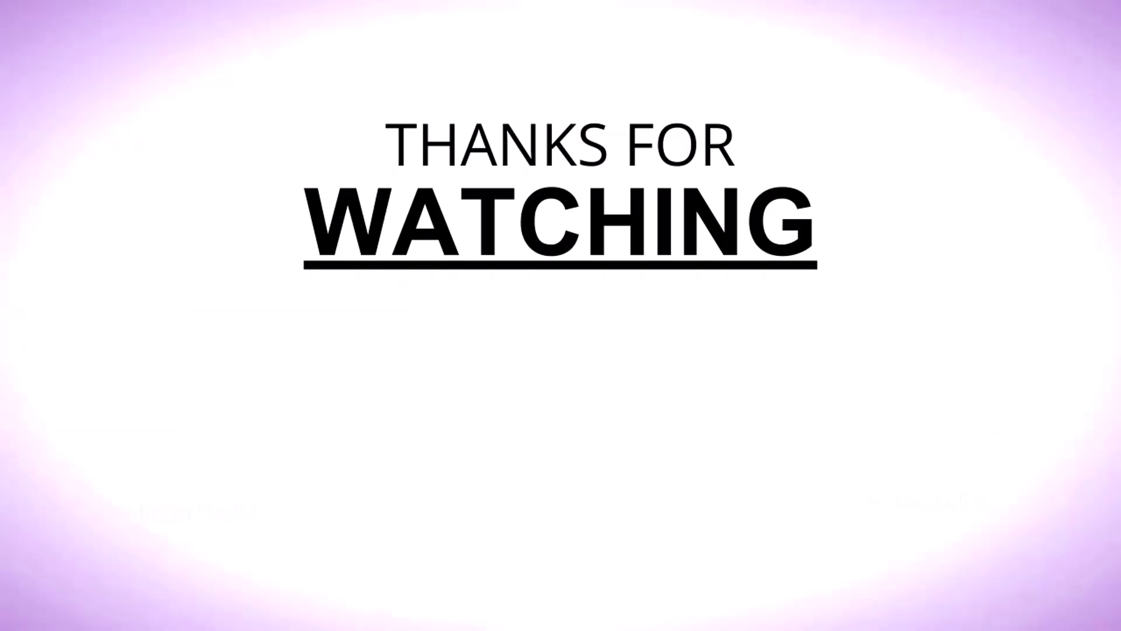